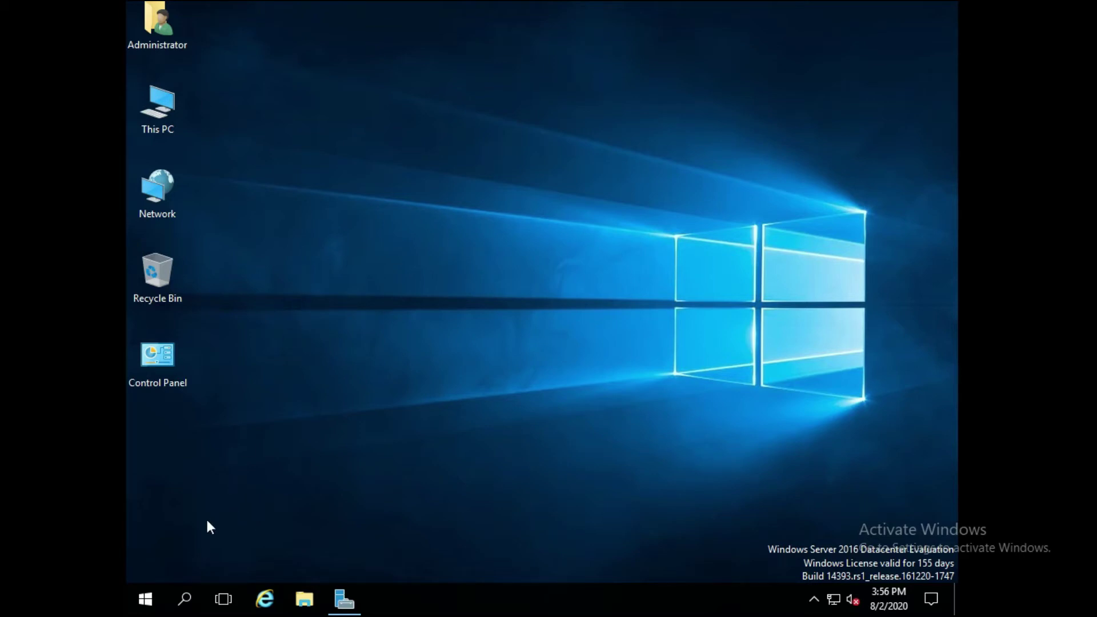
- Launch Server Manager from Start and choose Add Roles and Features from the Manage menu
click(146, 604)
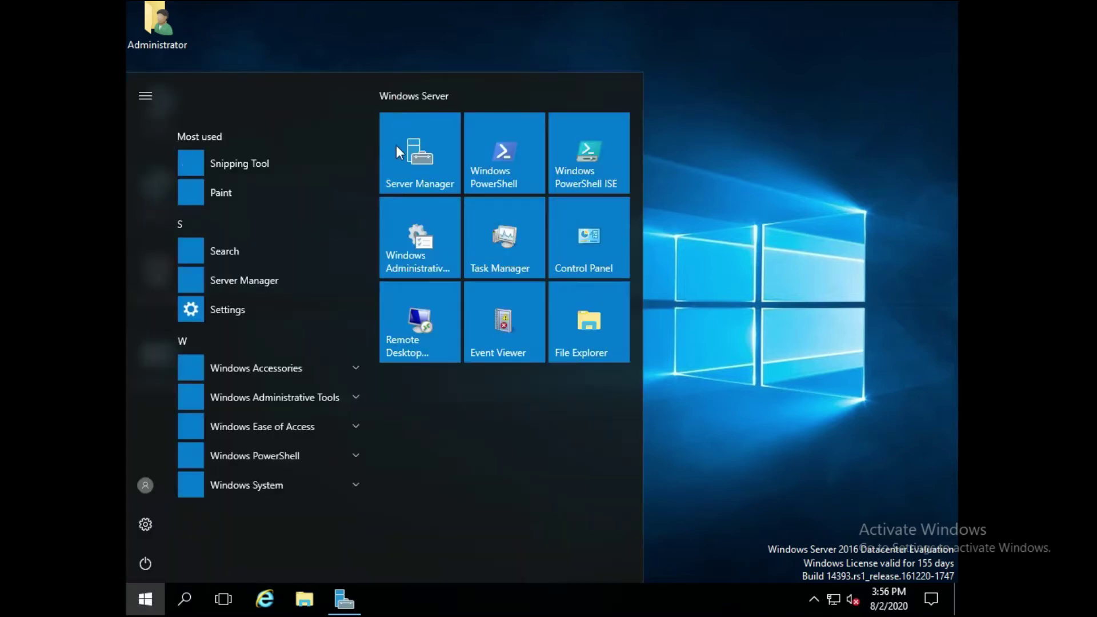
click(405, 183)
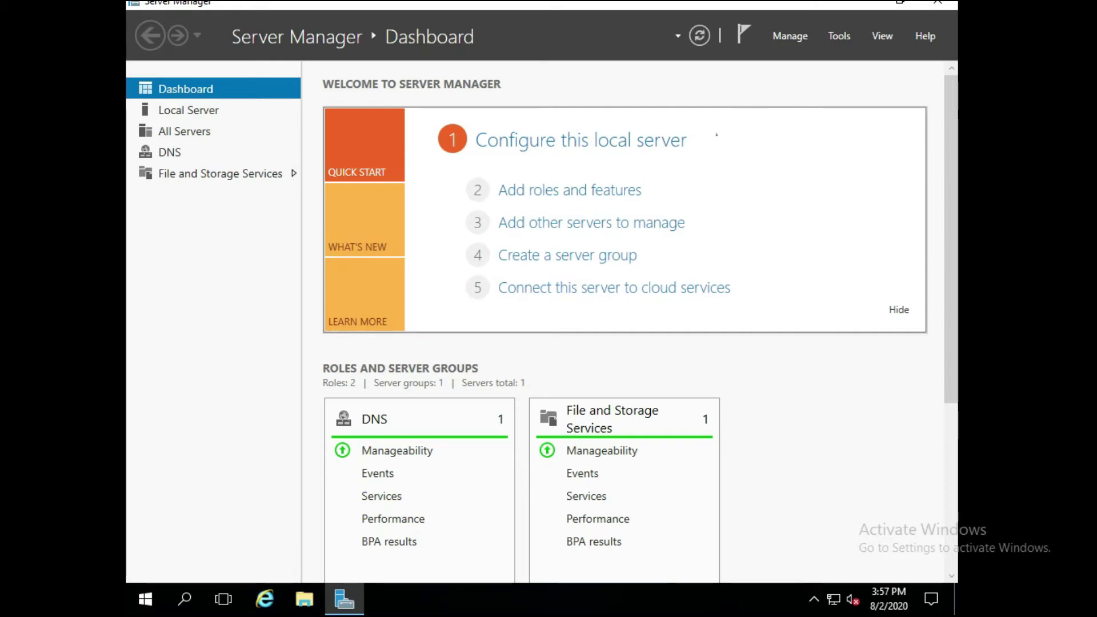
click(786, 42)
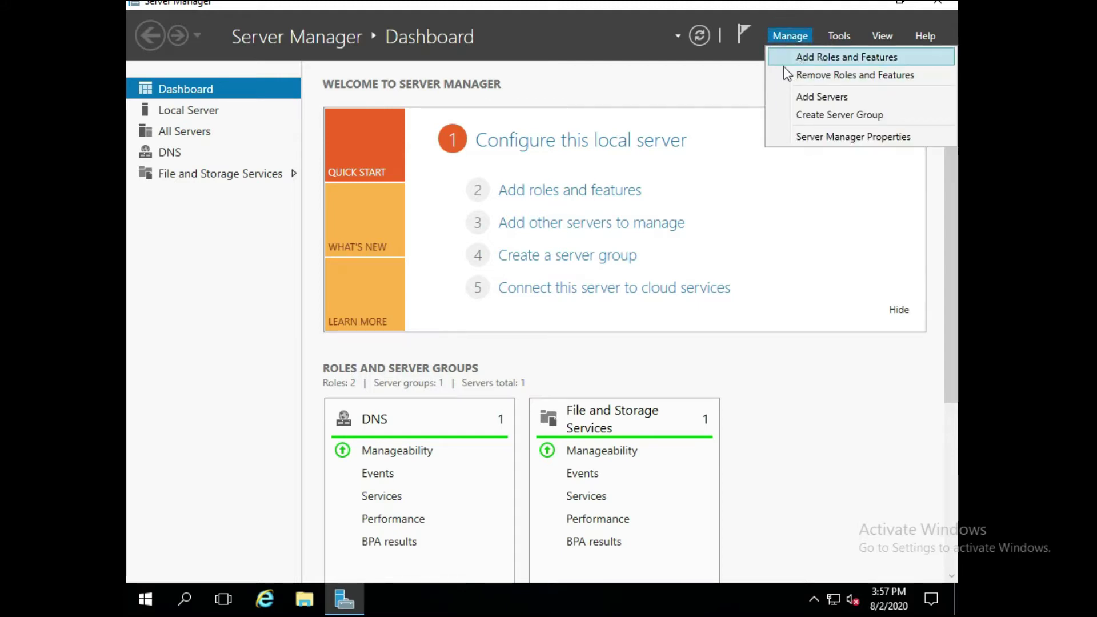
click(794, 64)
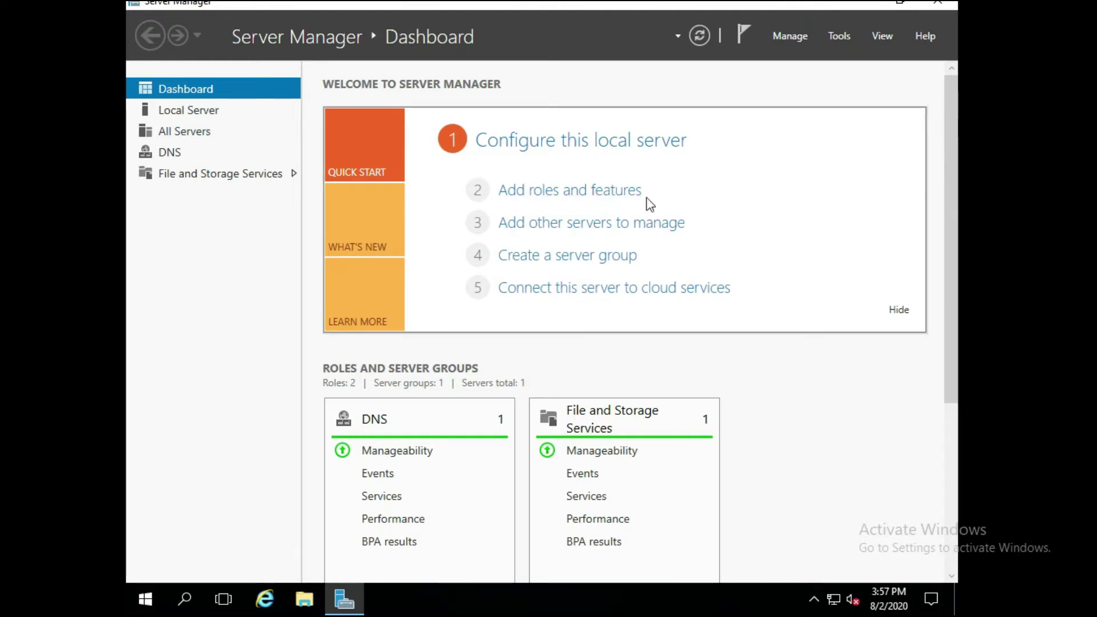
click(612, 192)
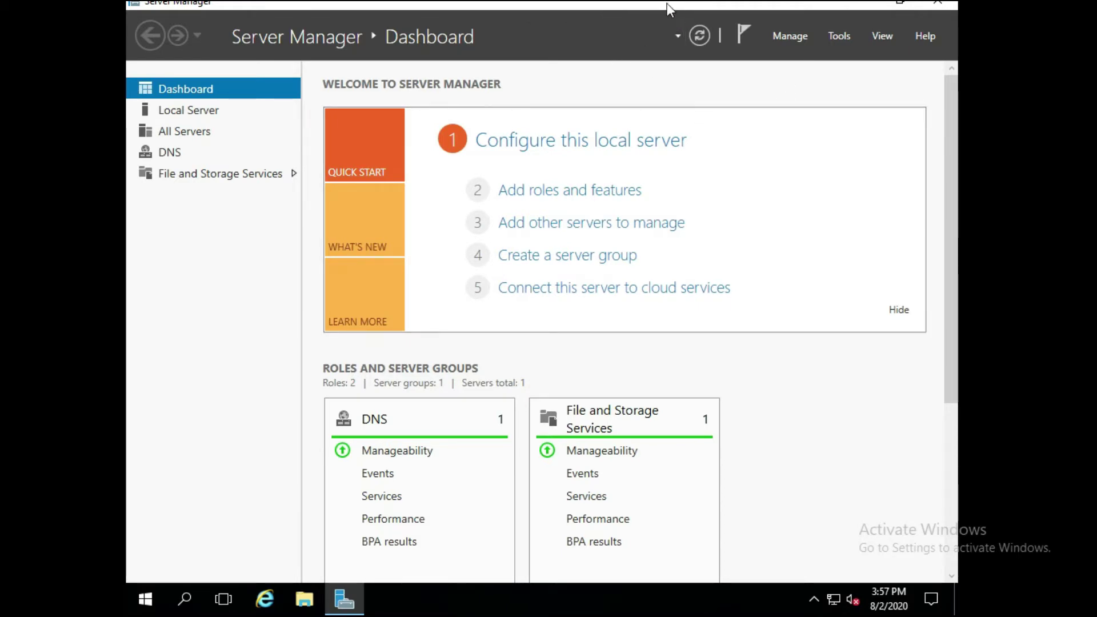
click(783, 38)
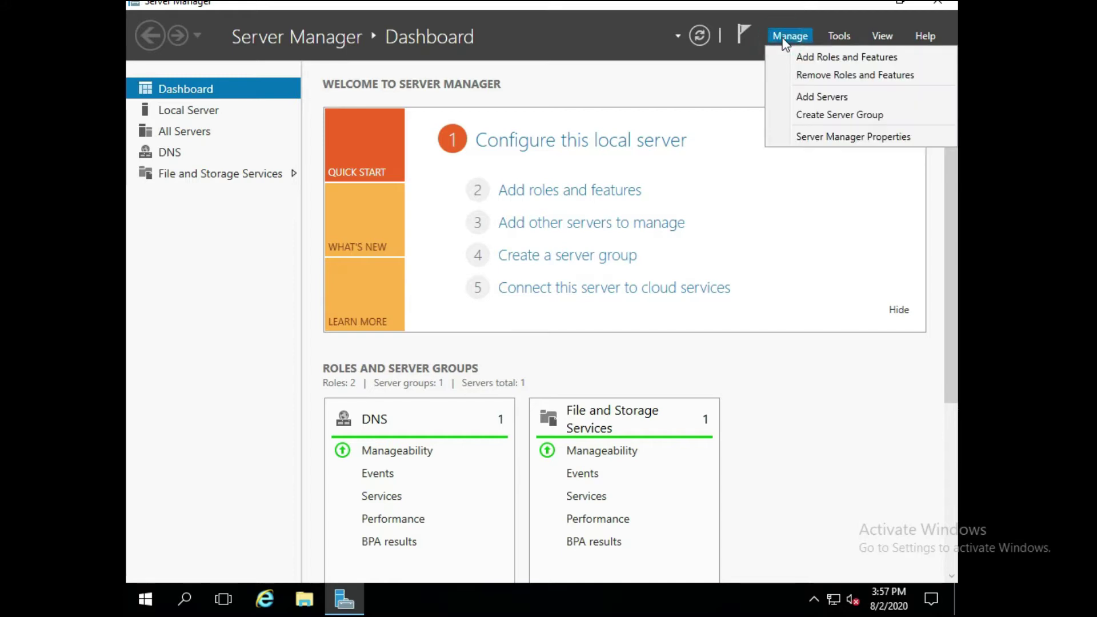
click(811, 56)
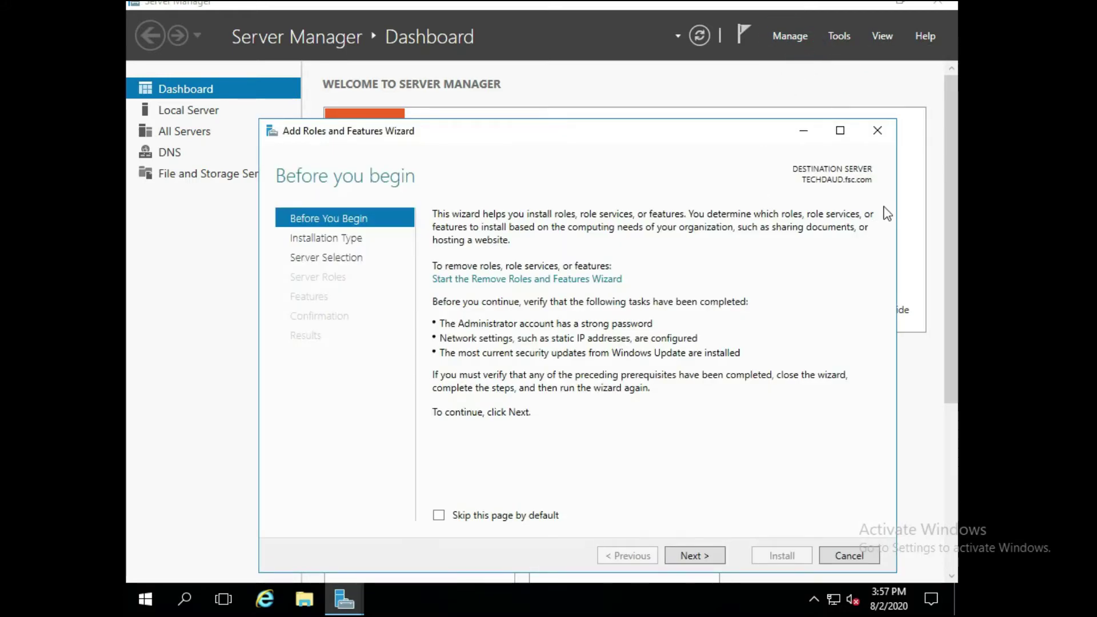
- Move the wizard window higher and continue past the Before You Begin page
drag(600, 137, 595, 66)
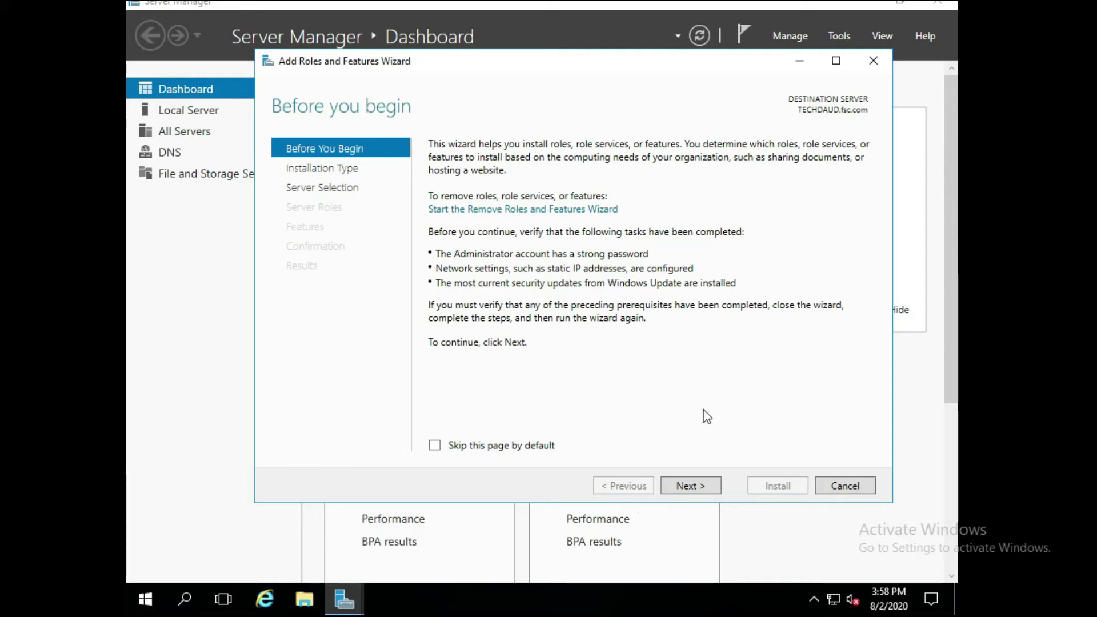
click(712, 487)
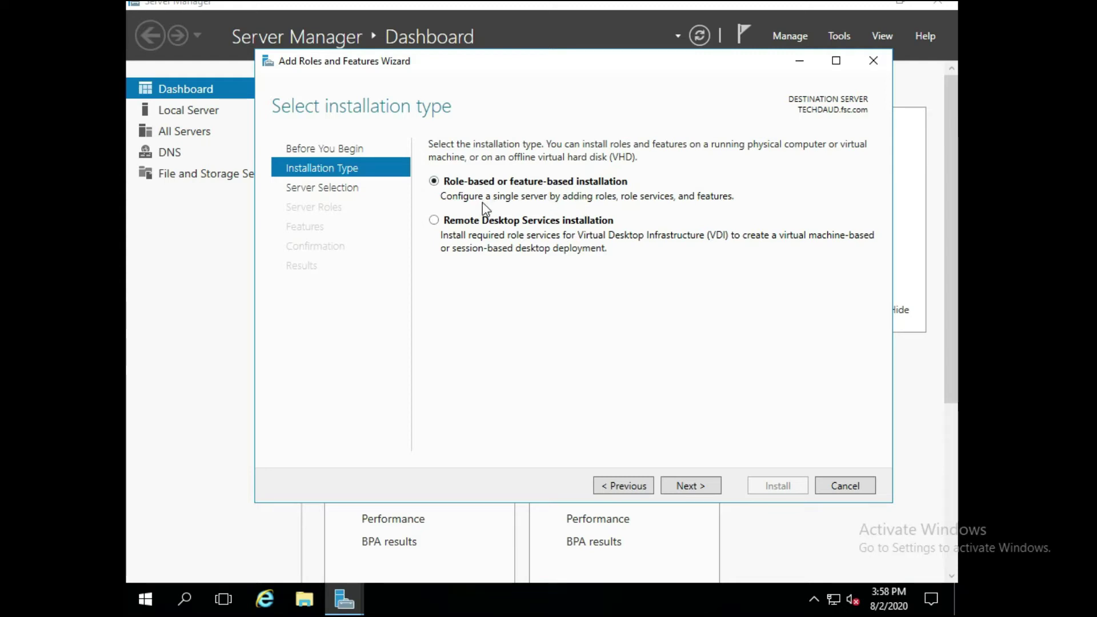
- Keep role-based installation on TECHDAUD.fsc.com and tick Active Directory Domain Services in Server Roles
click(691, 485)
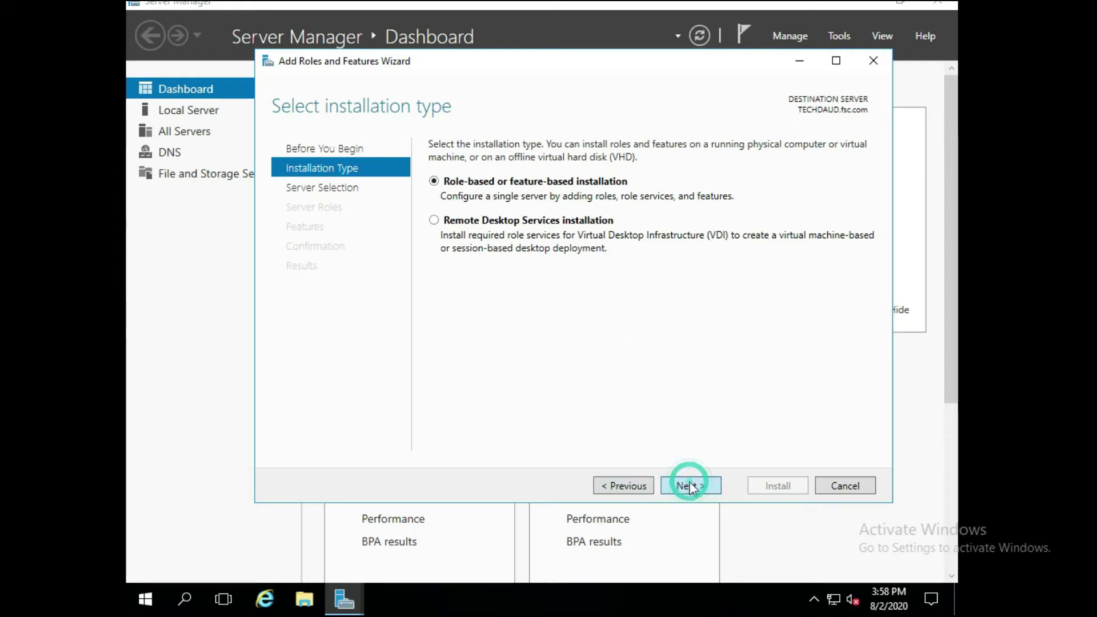
click(692, 485)
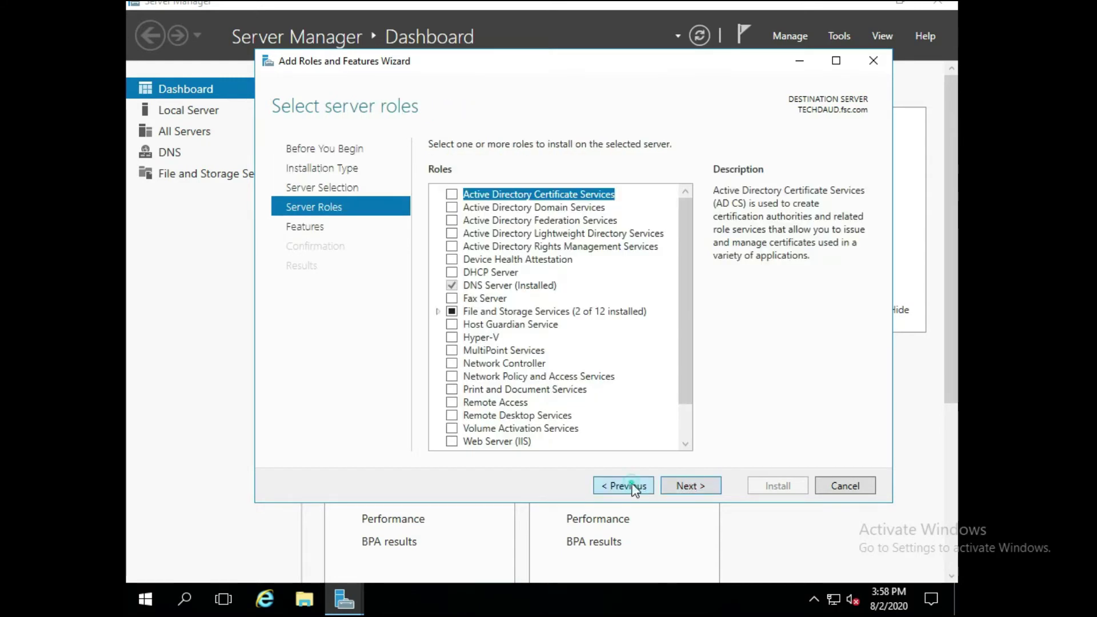
click(631, 485)
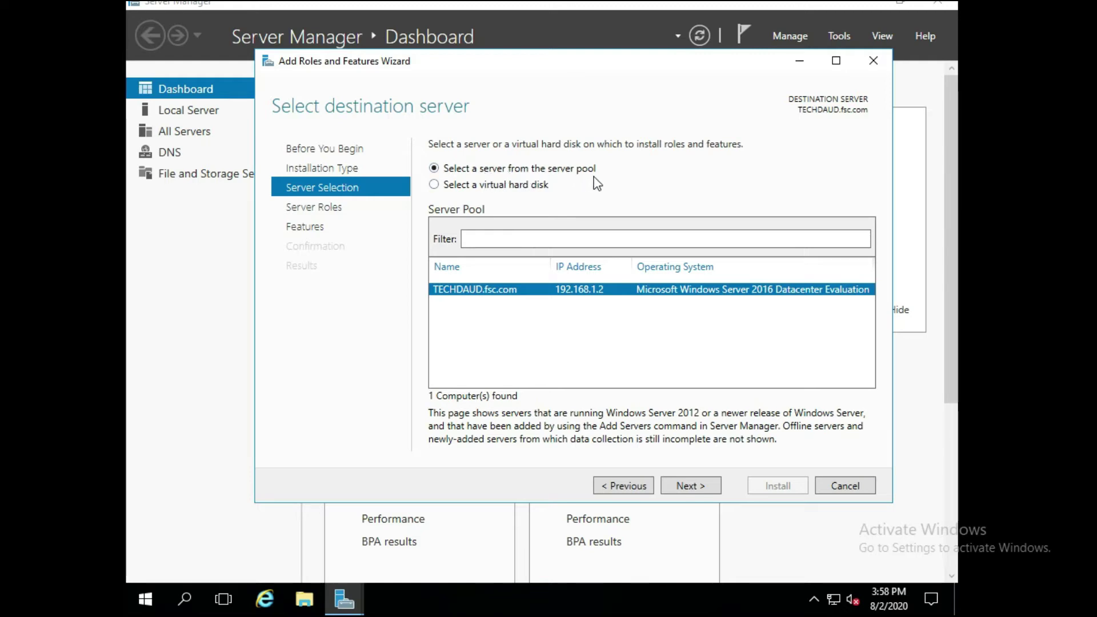
click(686, 486)
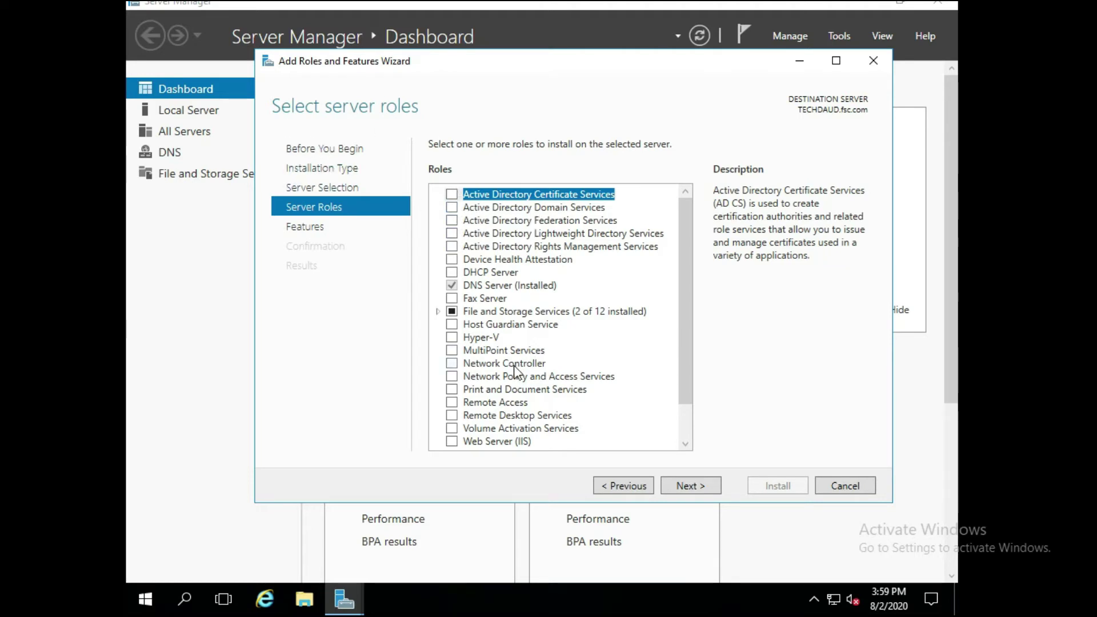
click(453, 210)
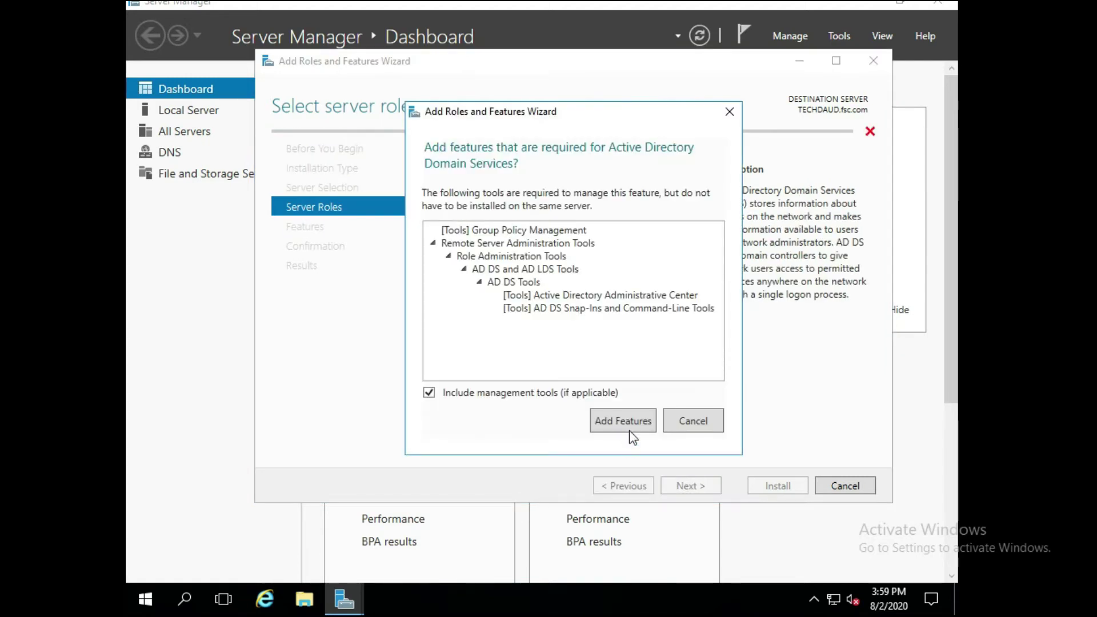
- Add the required AD DS management tools and advance to Select features
click(630, 425)
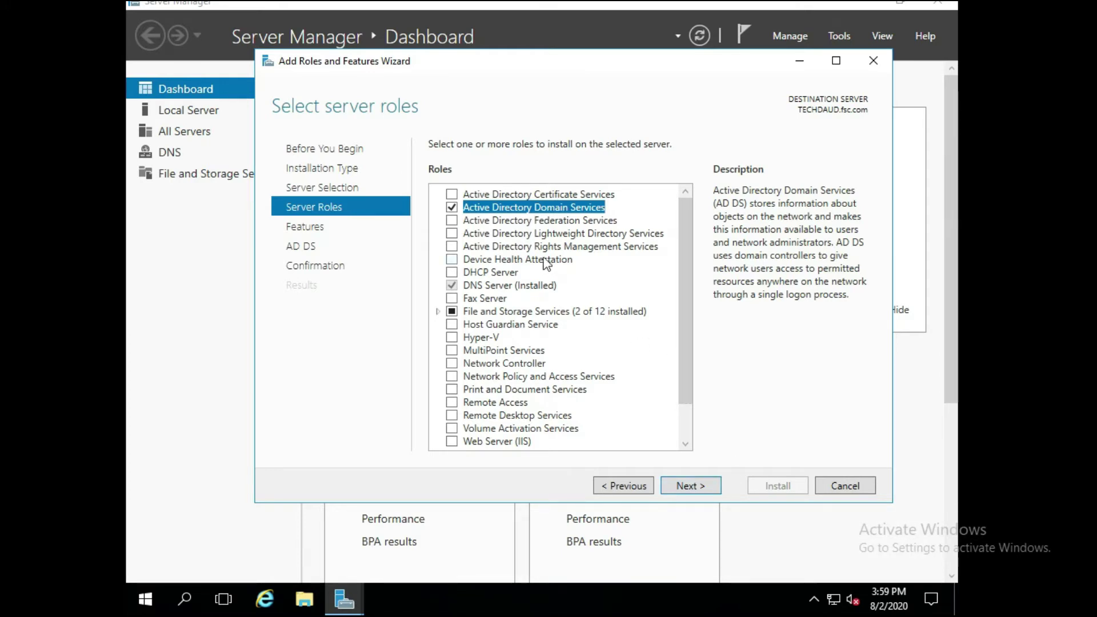
click(701, 484)
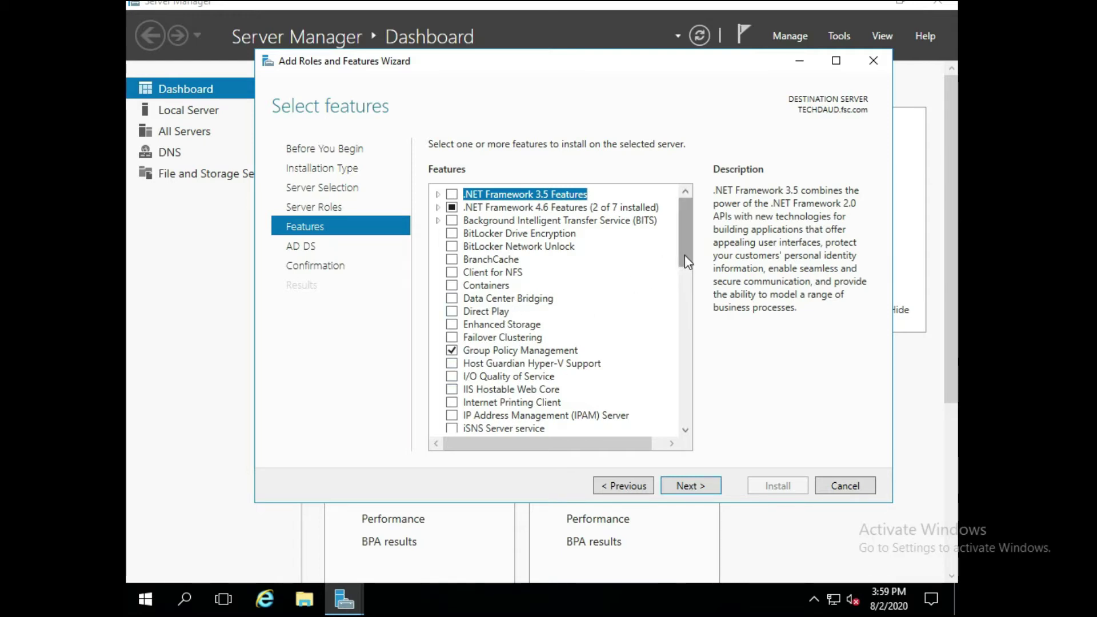
- Leave the default features unchanged and advance to Confirm installation selections
scroll(680, 352, down, 9)
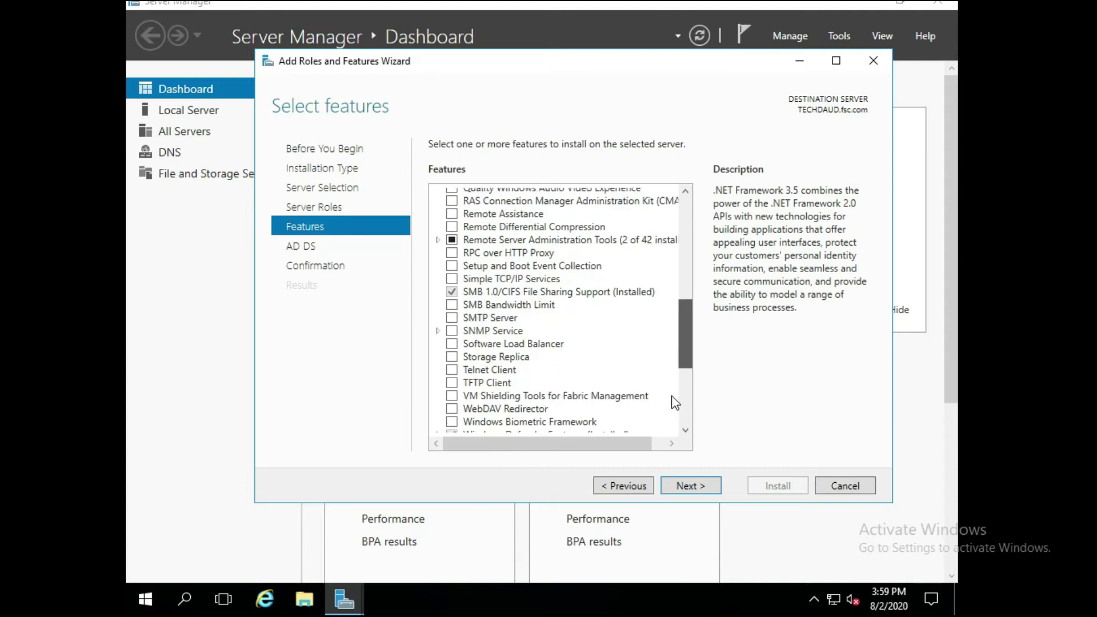
scroll(675, 403, down, 5)
drag(685, 388, 693, 203)
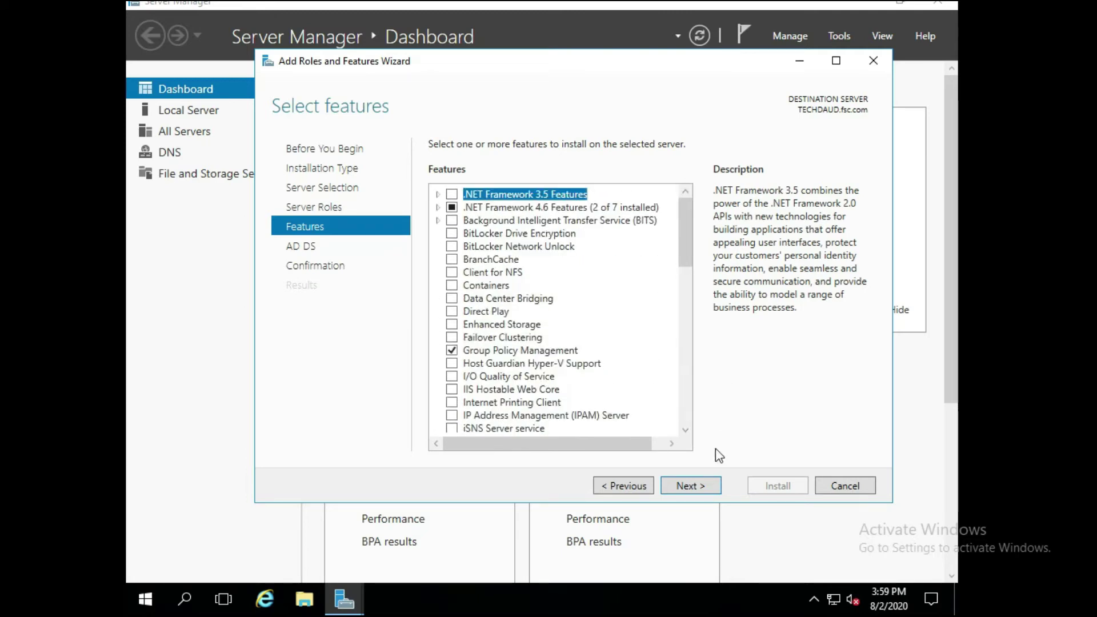
click(692, 488)
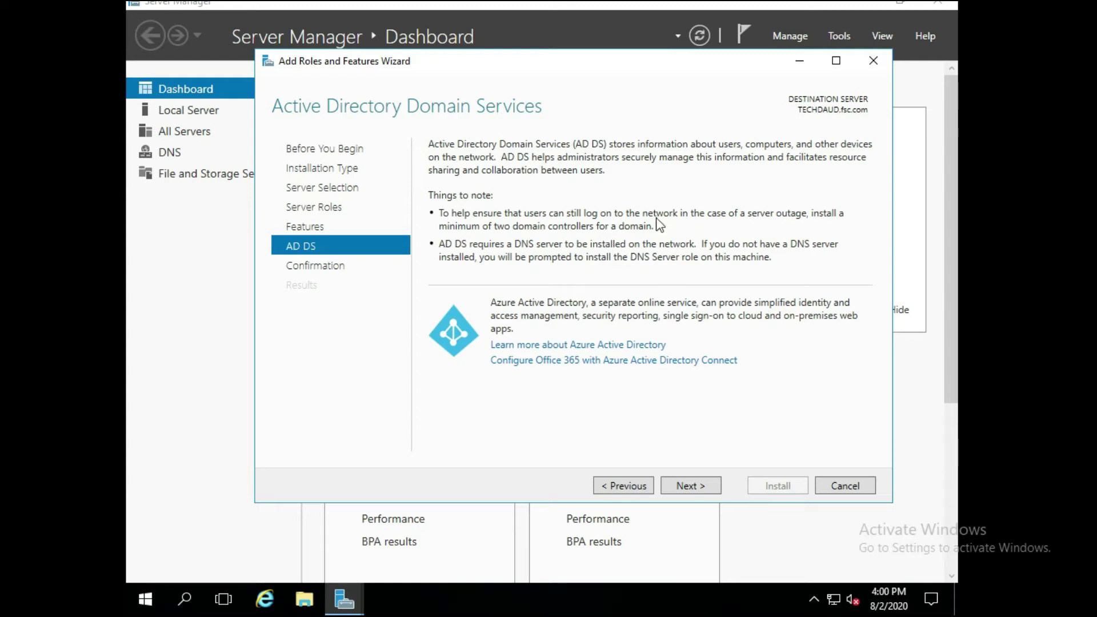
click(690, 486)
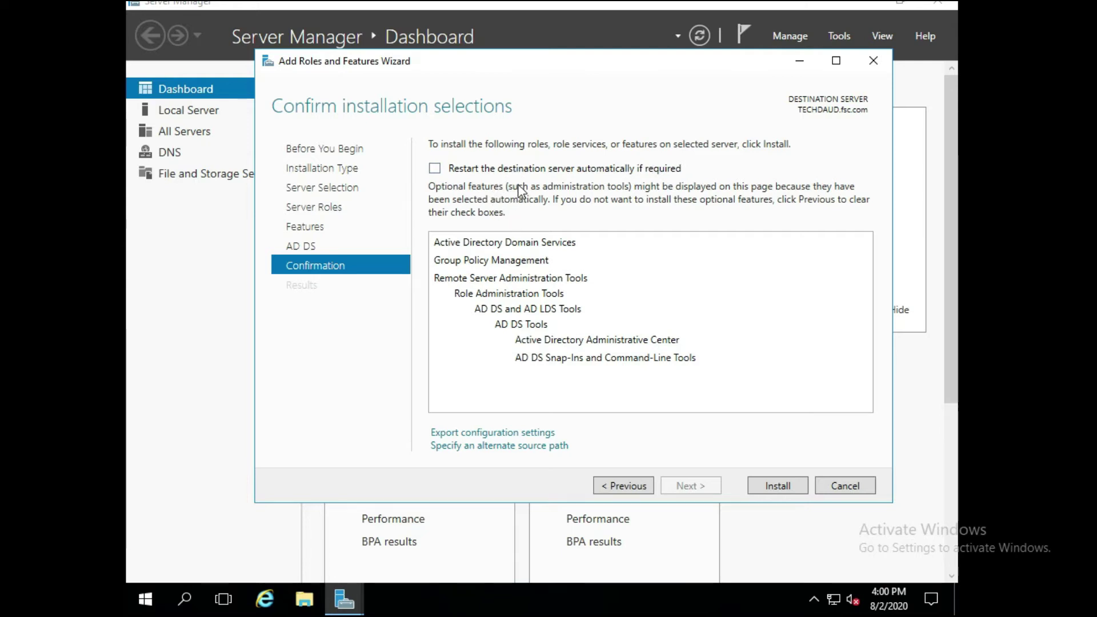
- Enable automatic restart if required and start installing AD DS and its tools
click(434, 168)
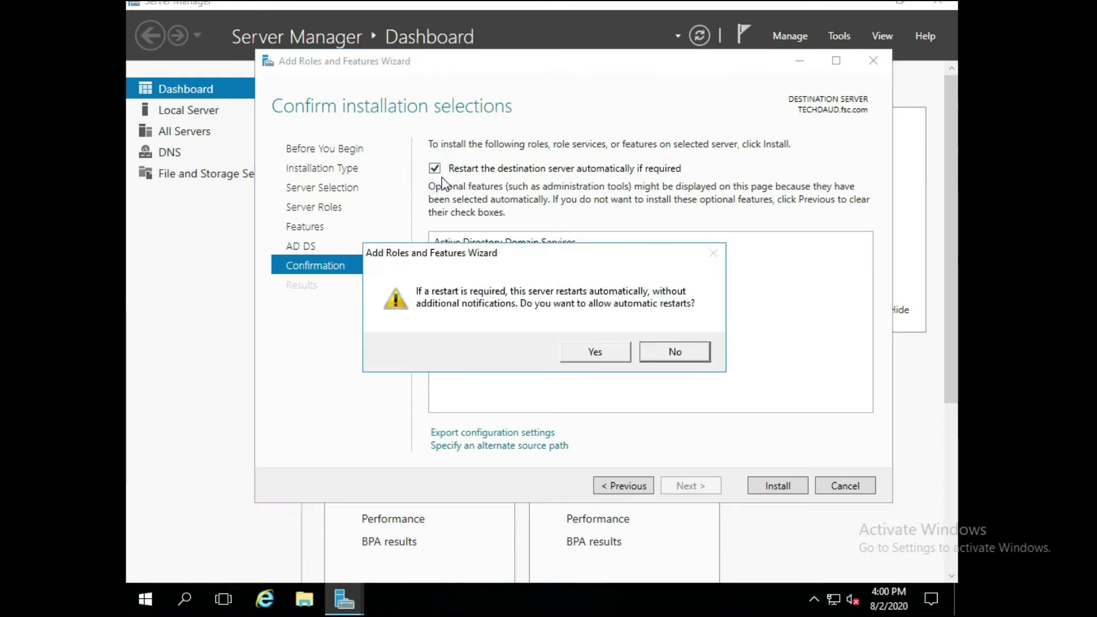
click(574, 354)
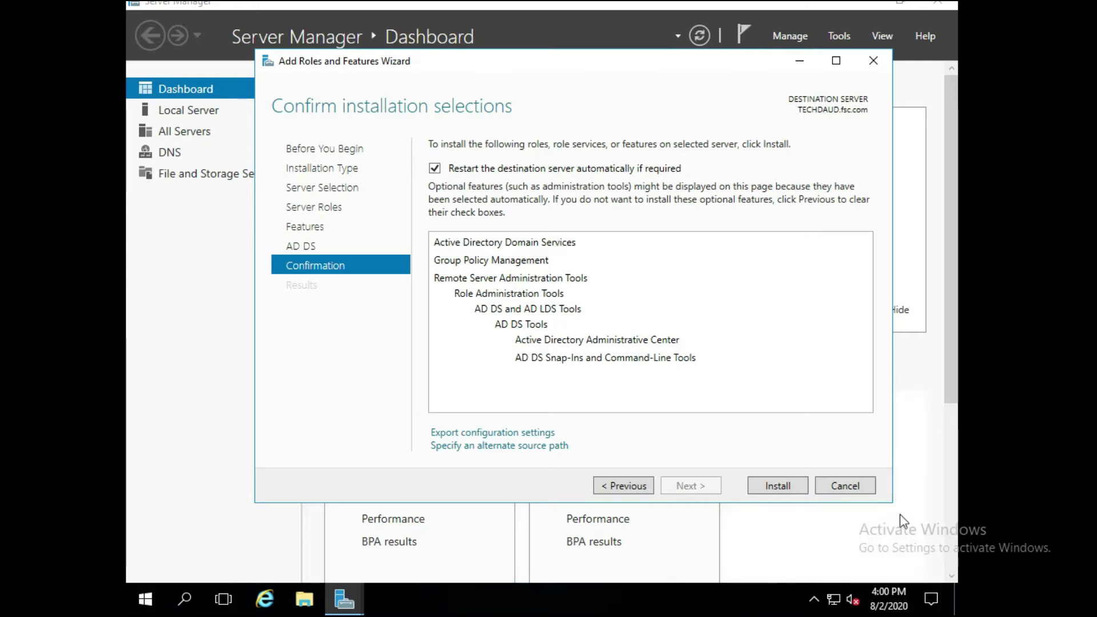
click(788, 484)
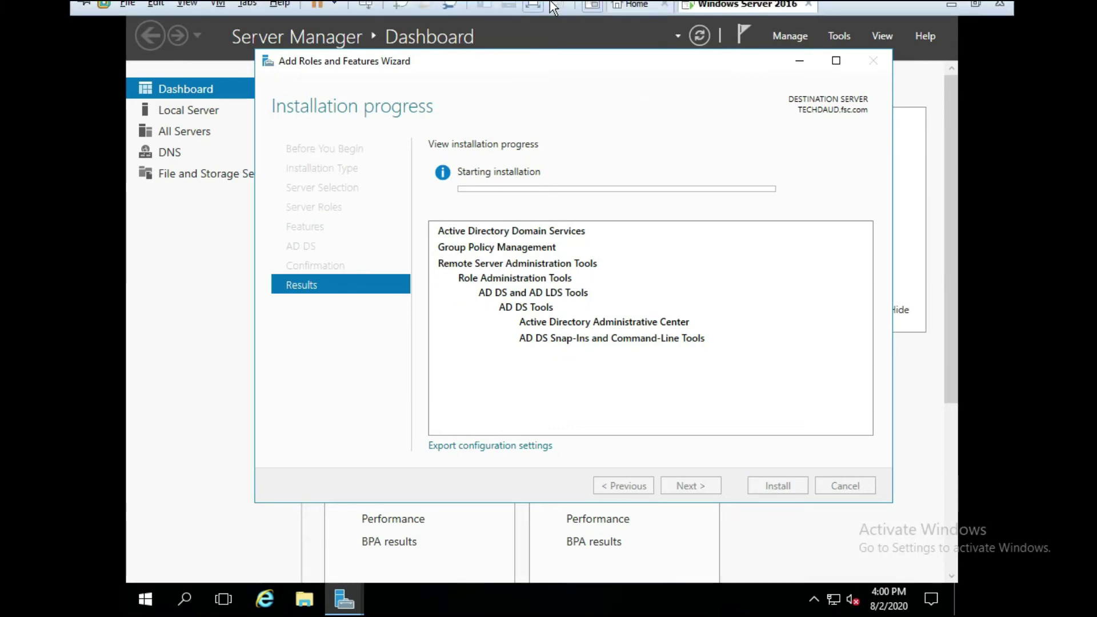
click(540, 5)
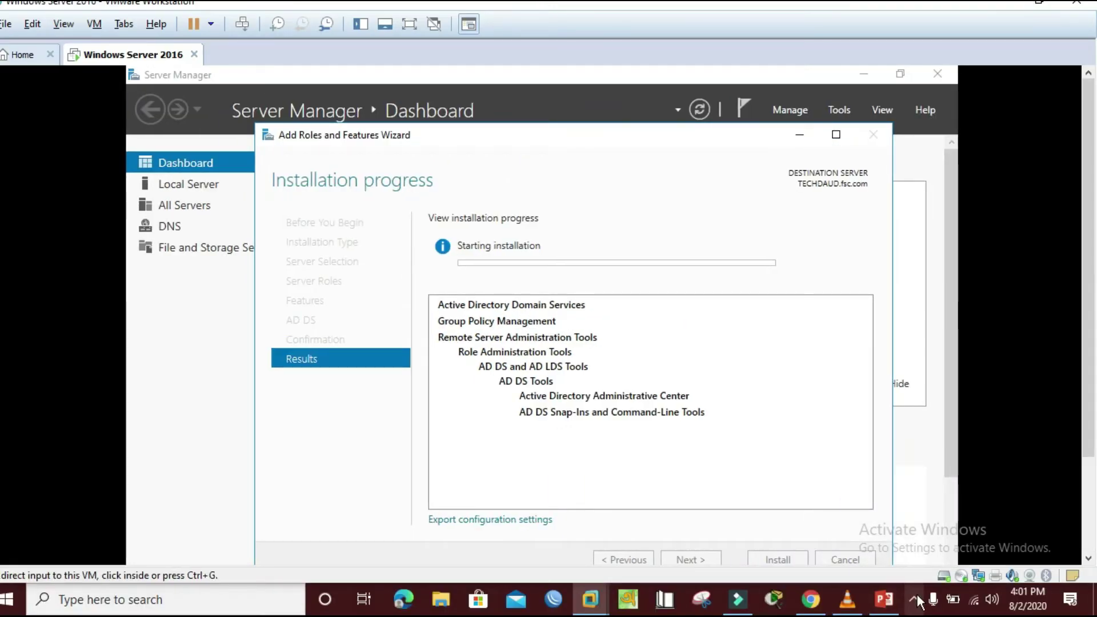
- Return input to the VM and close the wizard after AD DS installs successfully
click(613, 308)
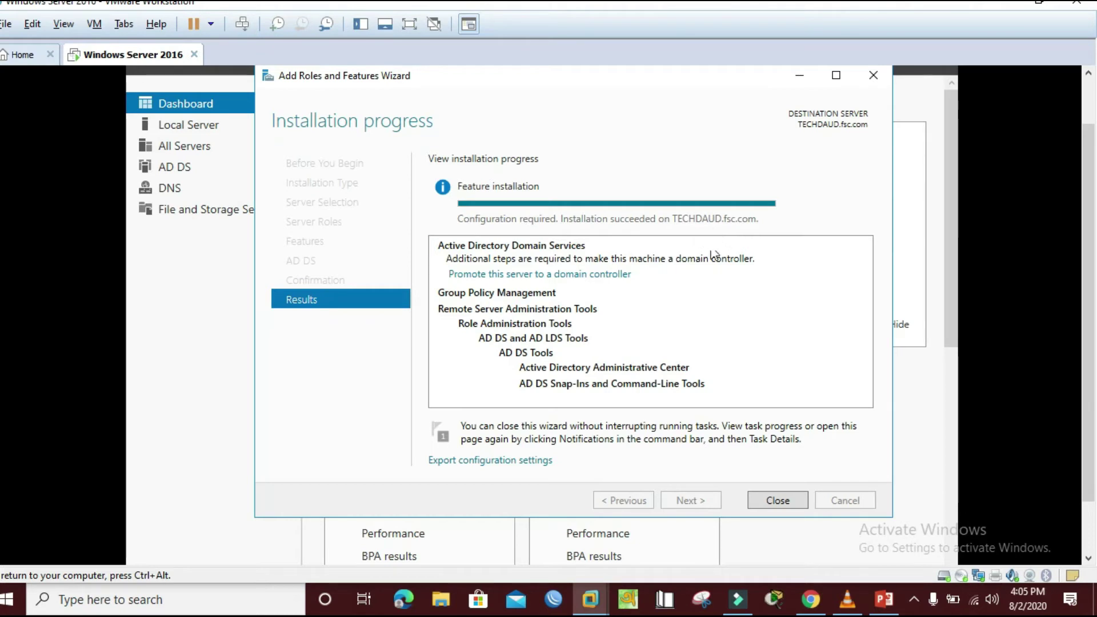
click(779, 500)
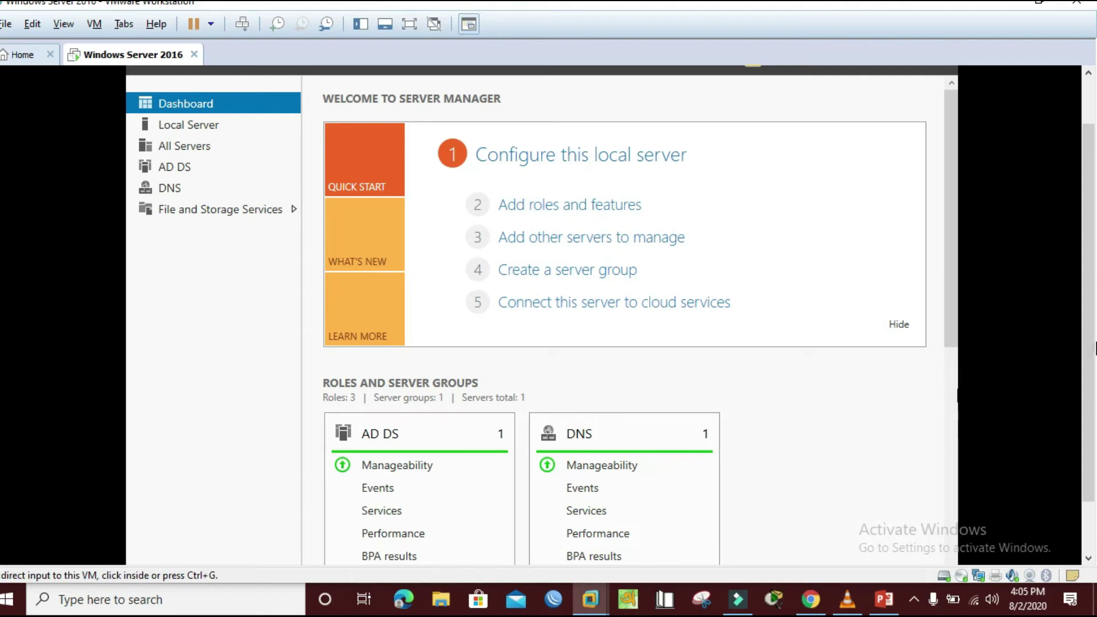
- Open the Notifications flag showing the AD DS post-deployment configuration warning for TECHDAUD
scroll(1088, 348, up, 1)
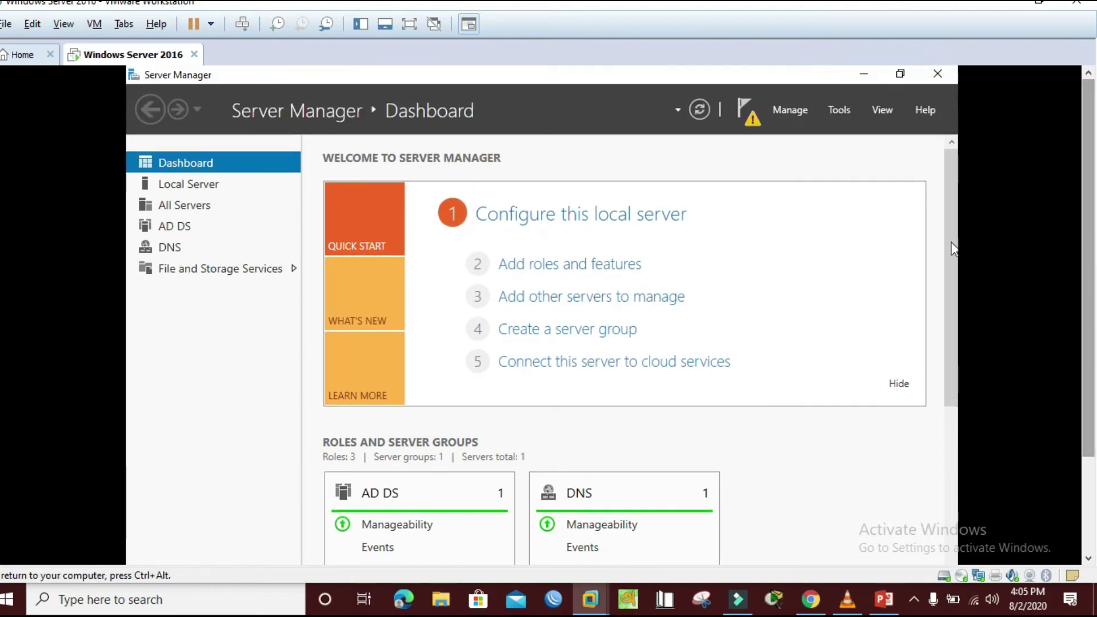
click(750, 110)
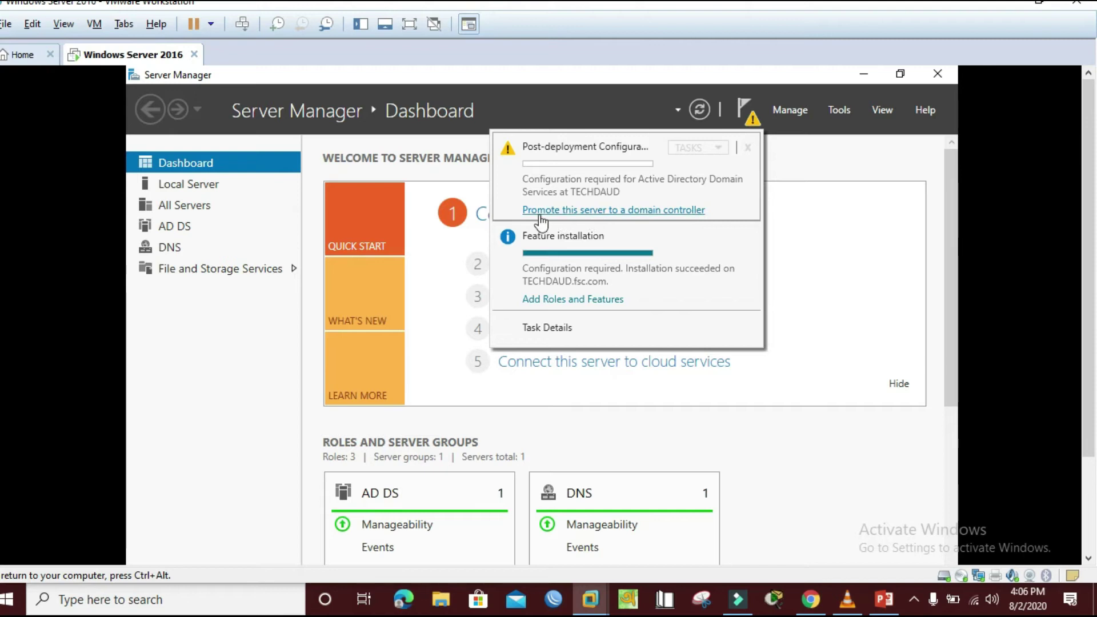
- Choose 'Promote this server to a domain controller' from the notification
click(634, 218)
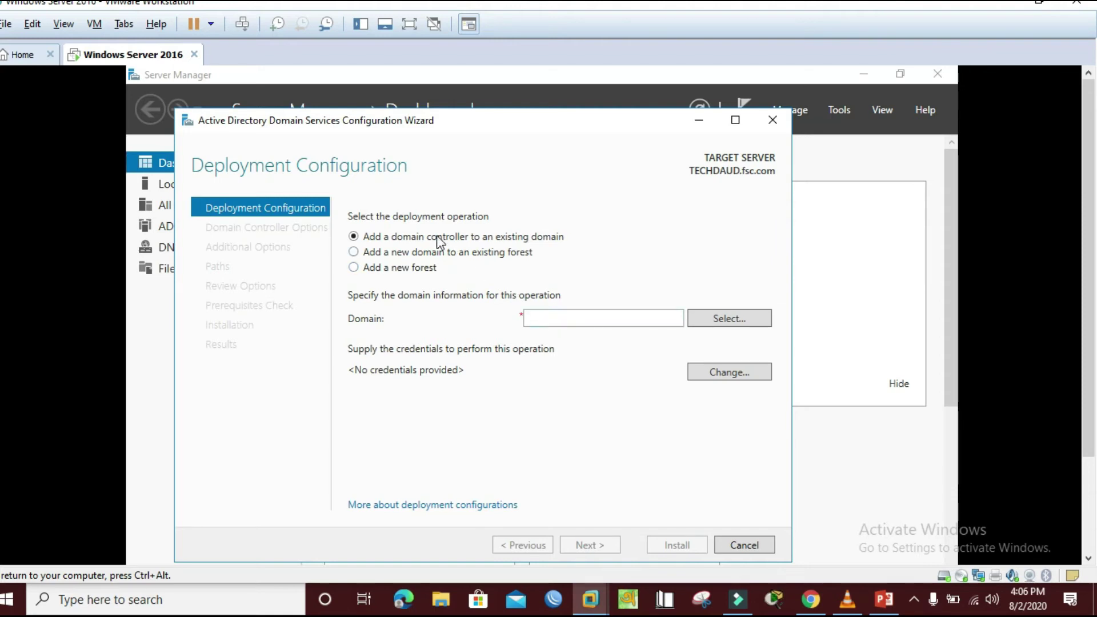
- Select Add a new forest with root domain liton.com and continue to Domain Controller Options
click(354, 267)
click(564, 316)
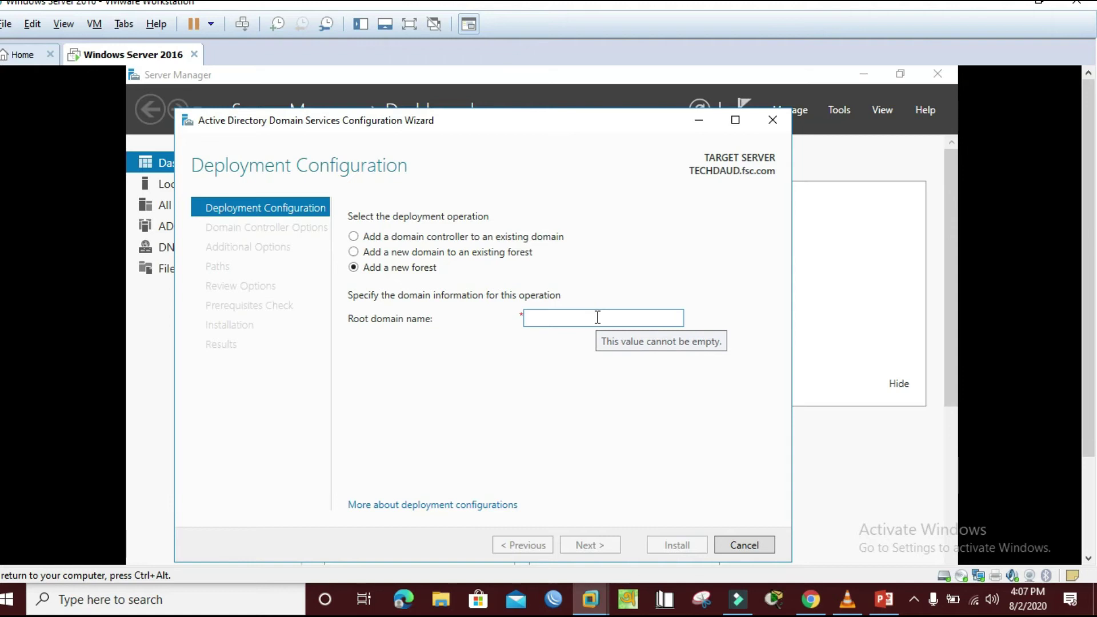
text(d)
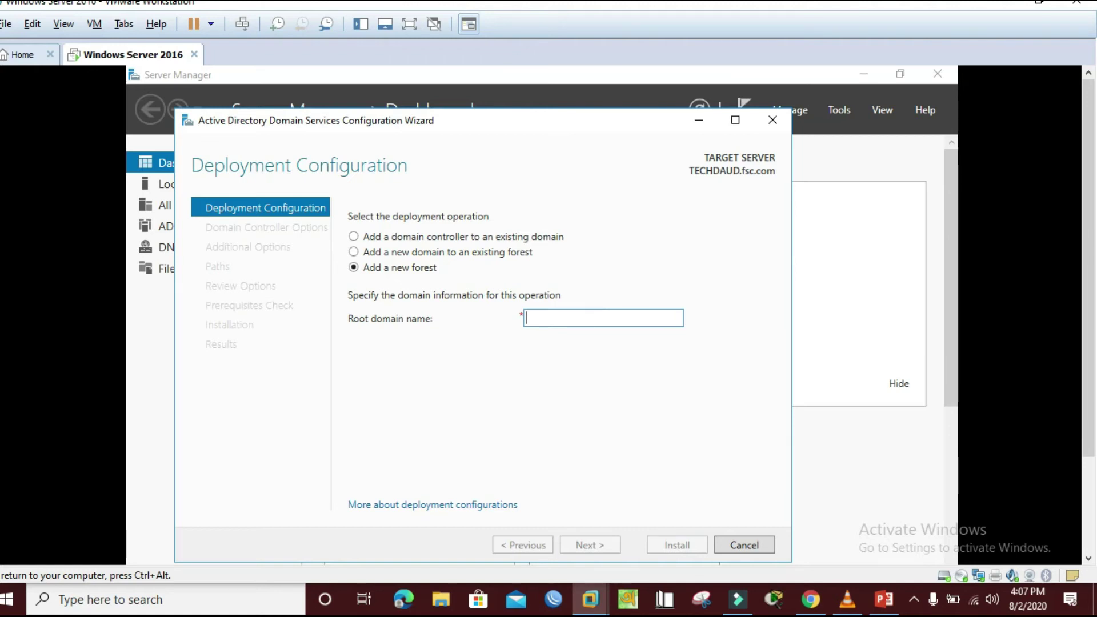
text(aud.com)
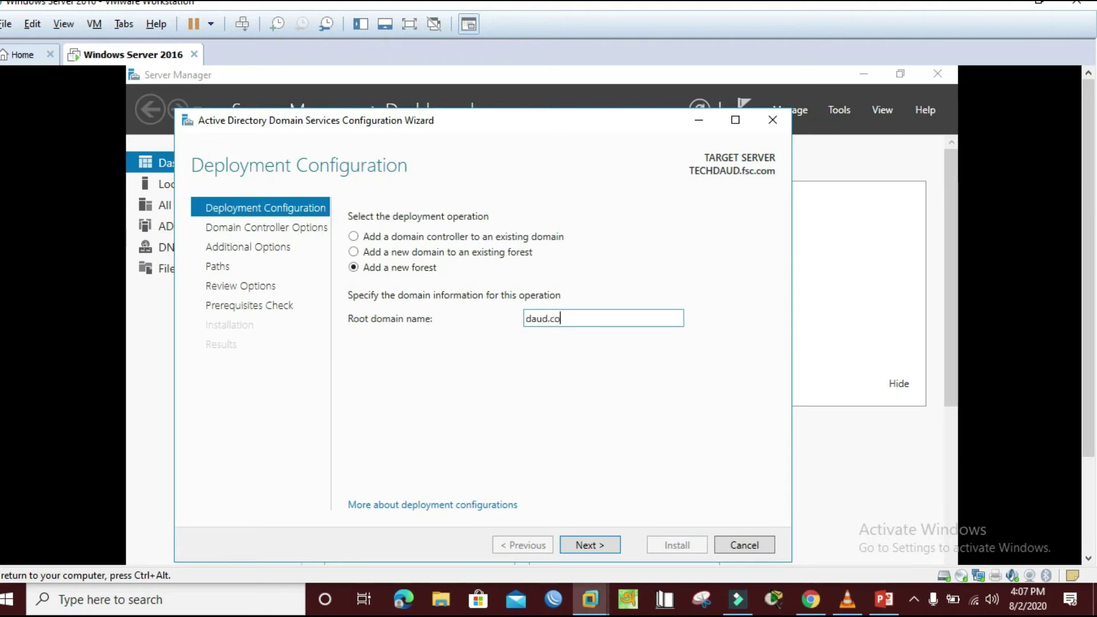
key(BackSpace)
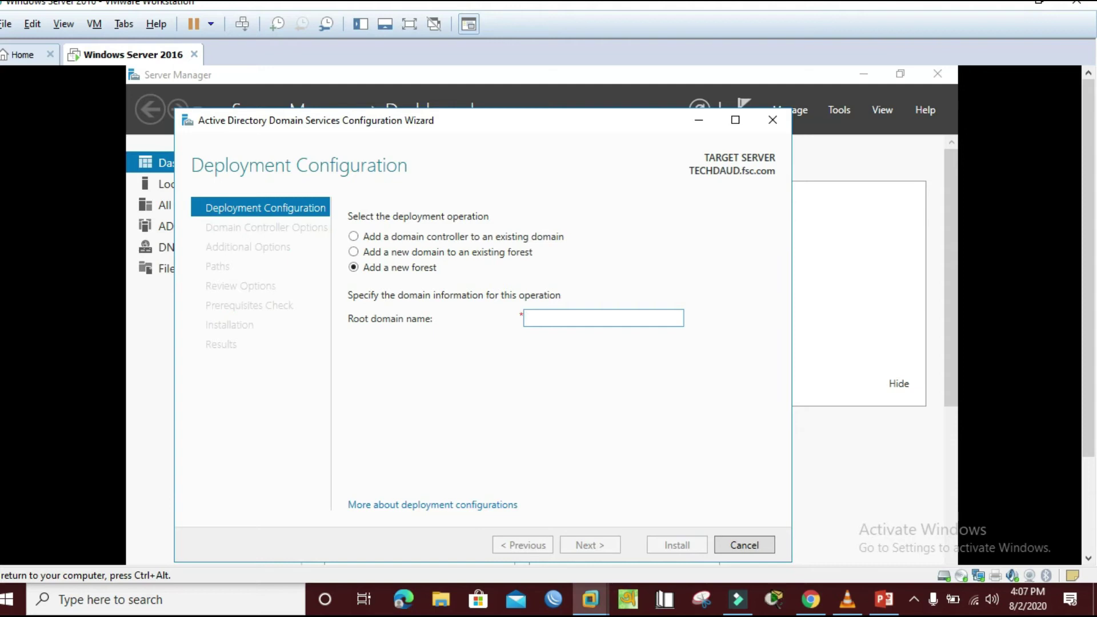
text(l)
text(itc)
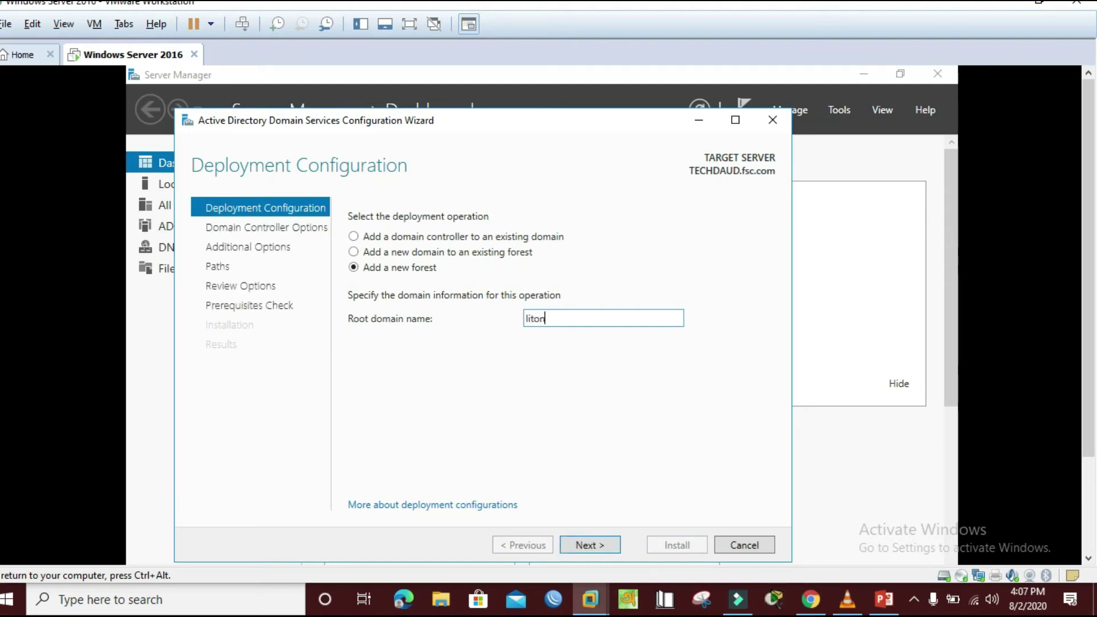
text(n.com)
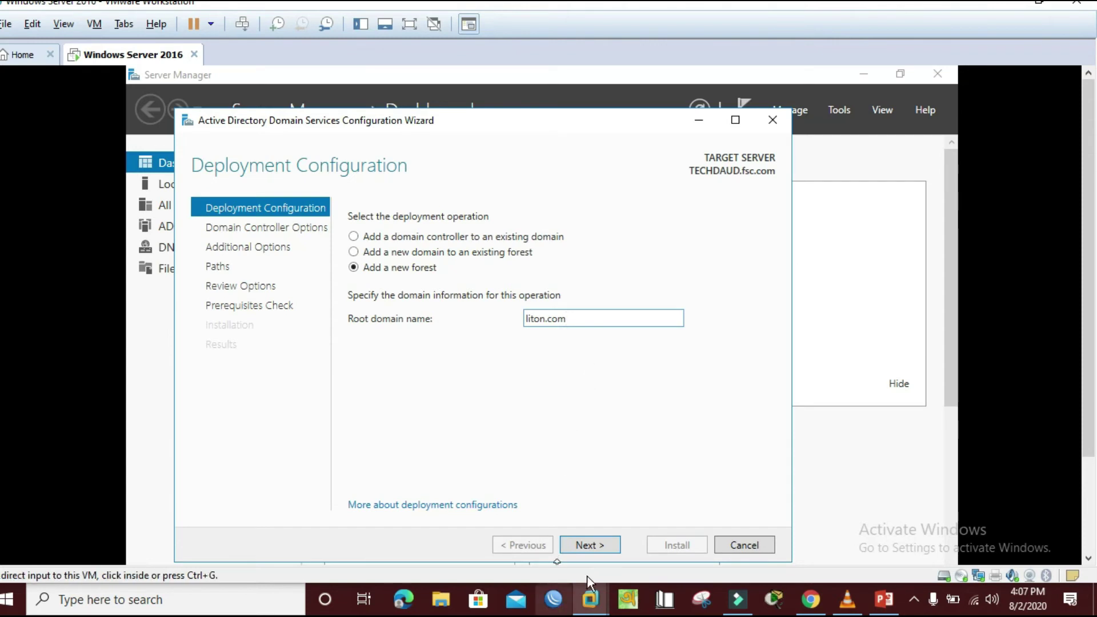
click(586, 546)
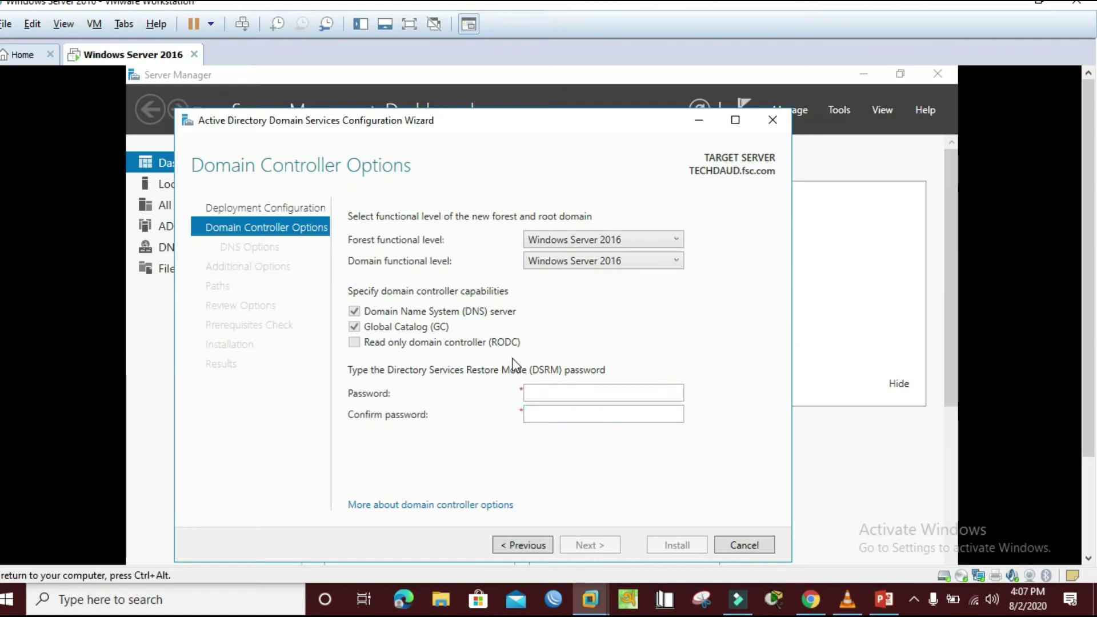
- Enter the DSRM password in Password and Confirm password, then advance to DNS Options
click(545, 393)
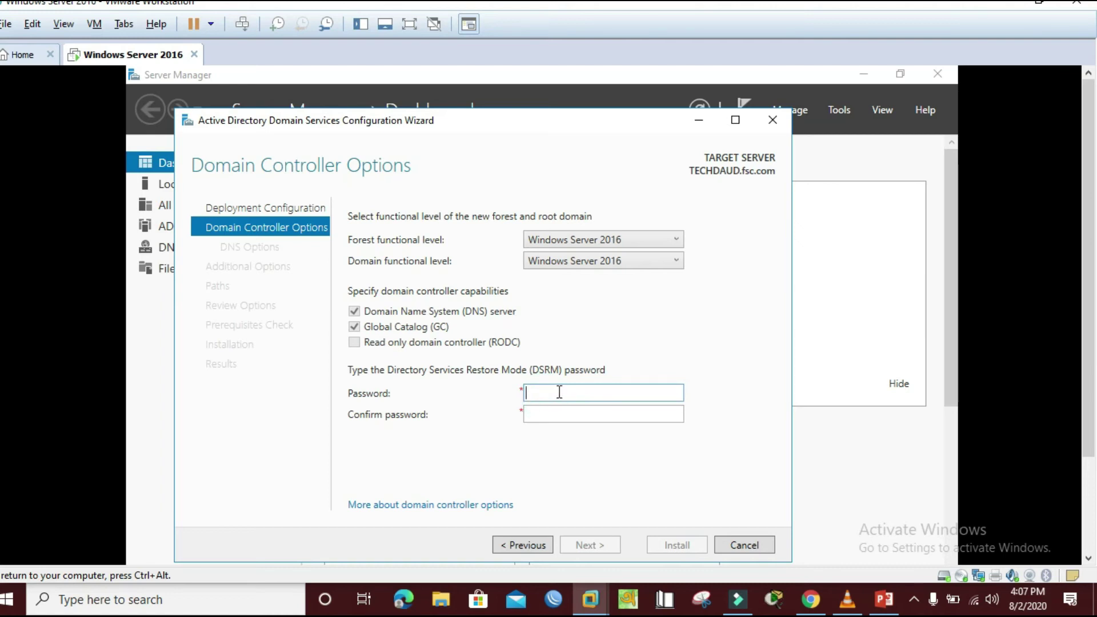
text(P@ssw)
key(Tab)
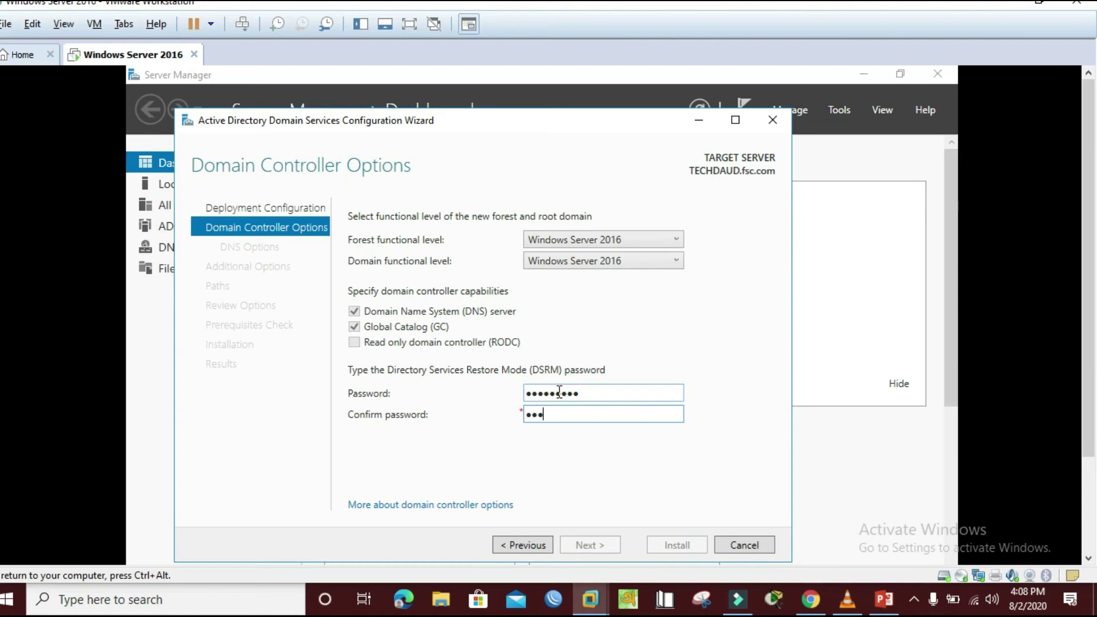
text(P@ssw0rd1)
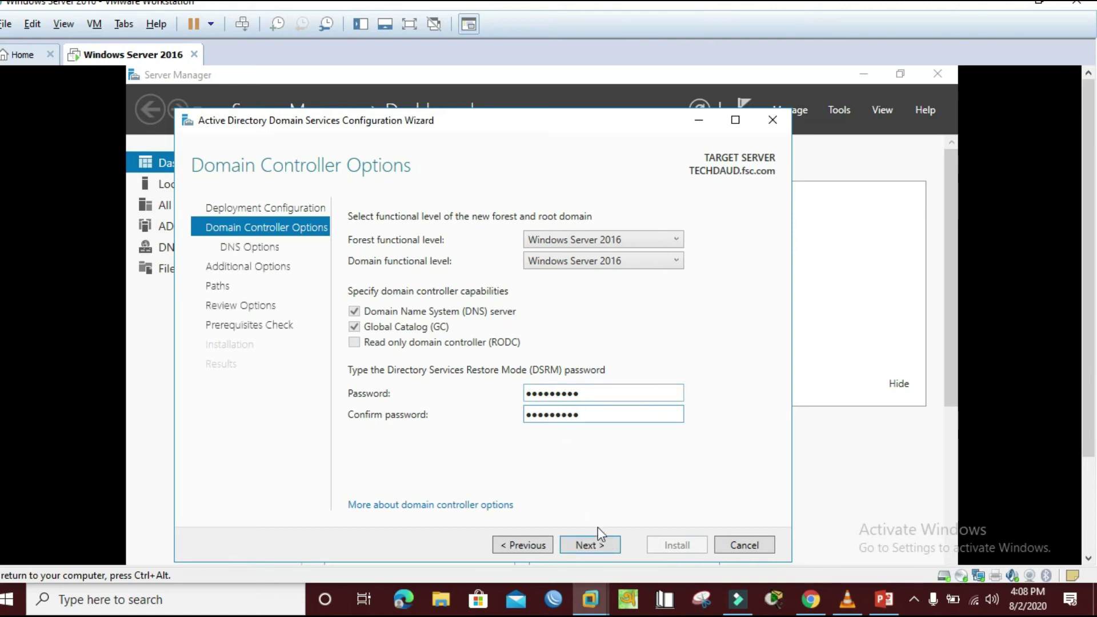
click(588, 545)
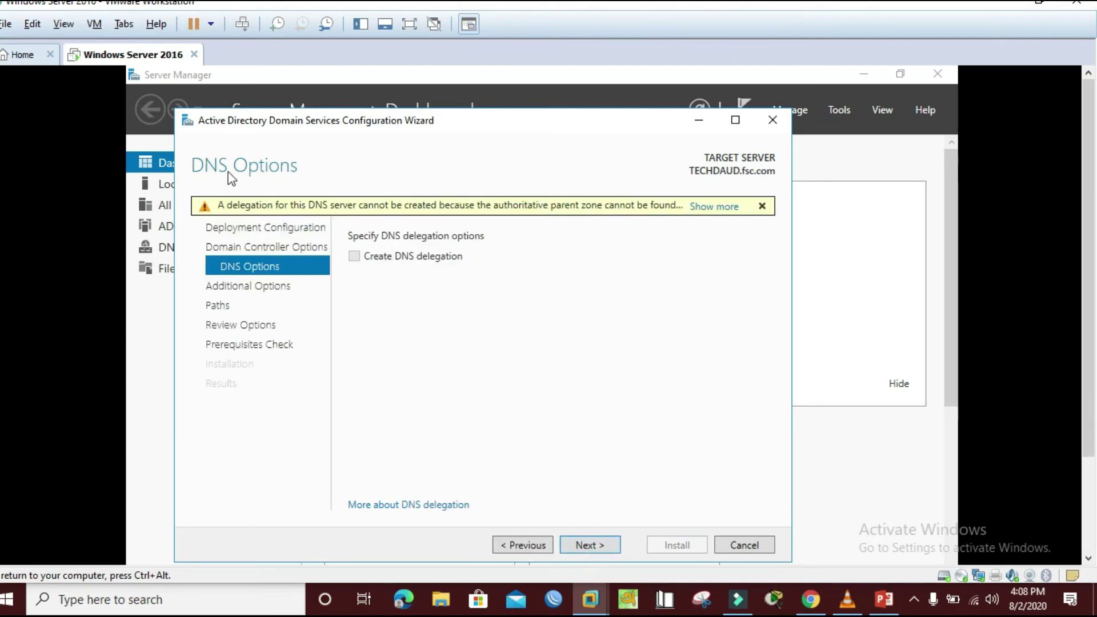
- Skip DNS delegation, keep NetBIOS name LITON, and accept the default folder paths
click(605, 550)
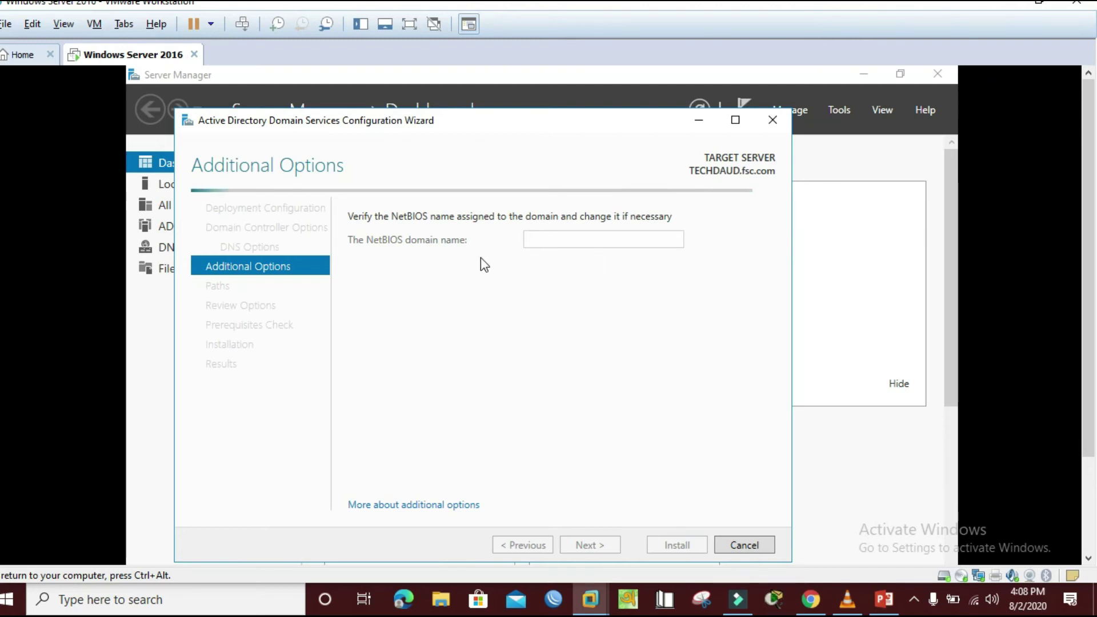
double_click(558, 241)
click(560, 241)
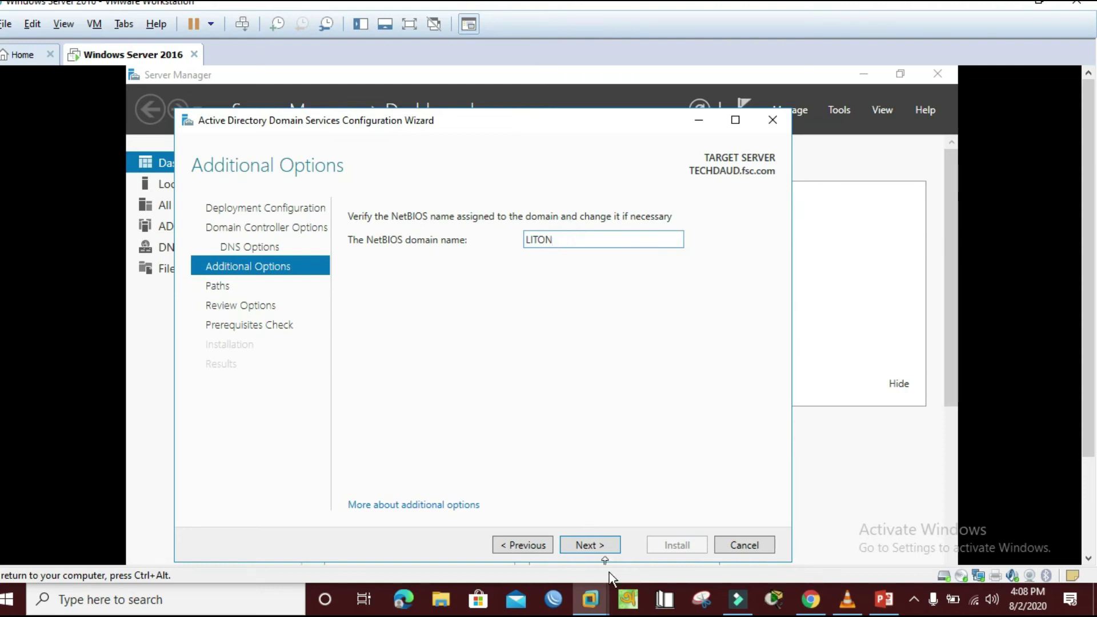
click(601, 547)
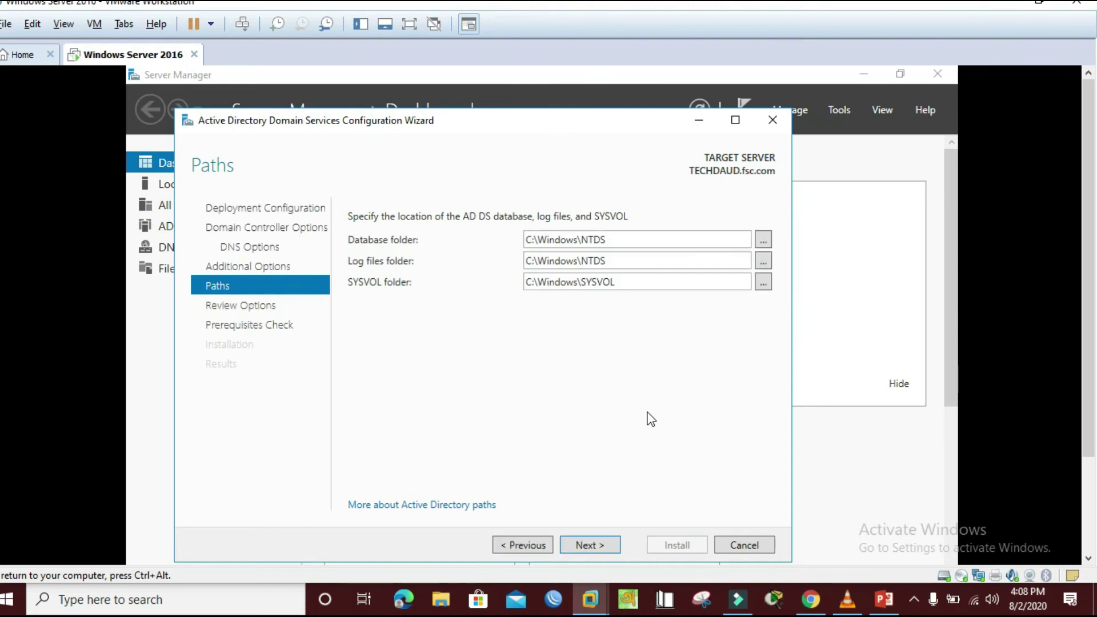
click(578, 548)
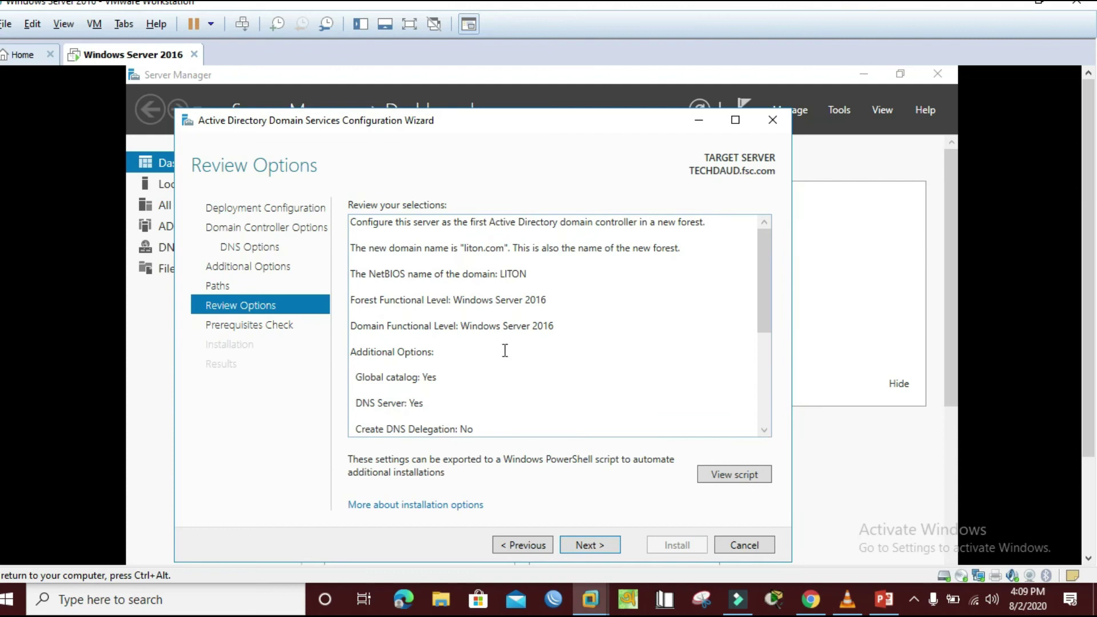
- Run the prerequisites check after reviewing the liton.com options, and launch the installation once all checks pass
click(590, 545)
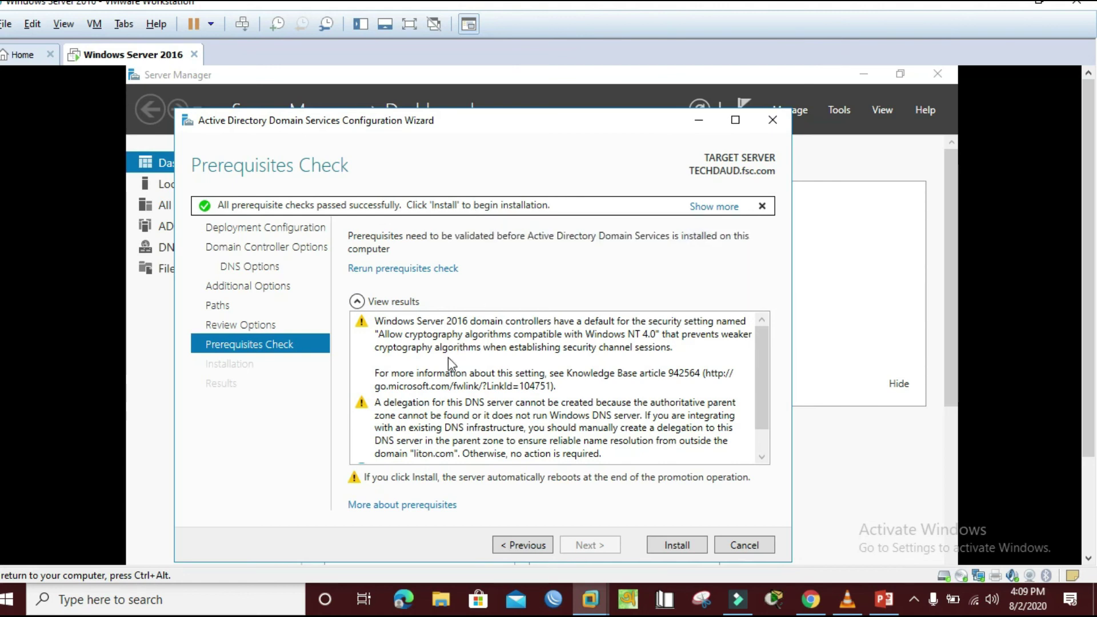
click(684, 549)
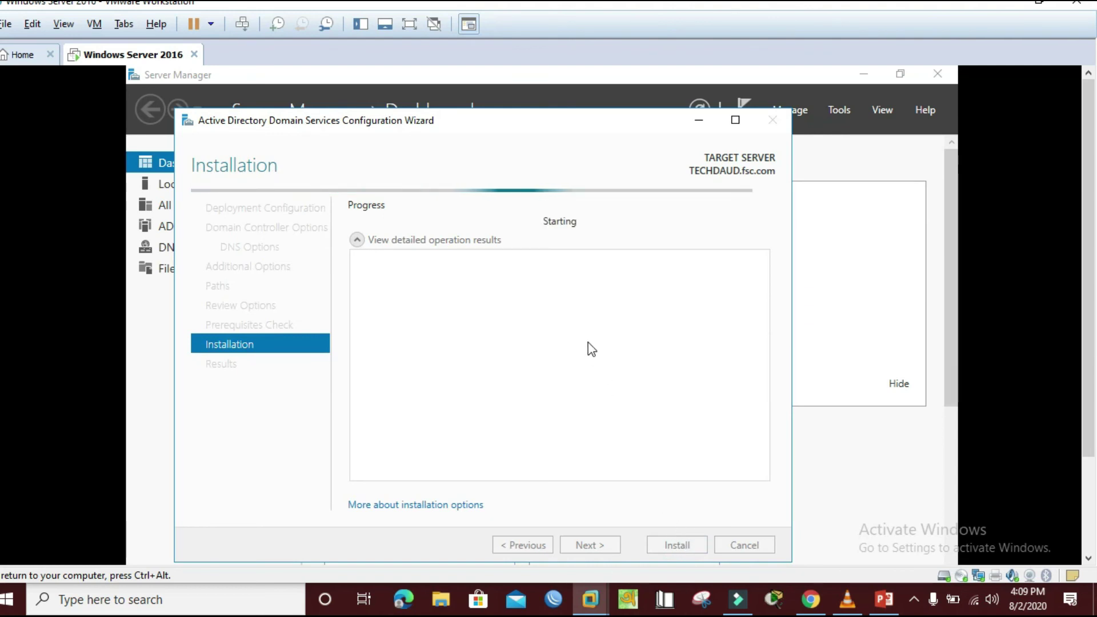
- Install AD DS so the server promotes to domain controller and reboots
click(915, 600)
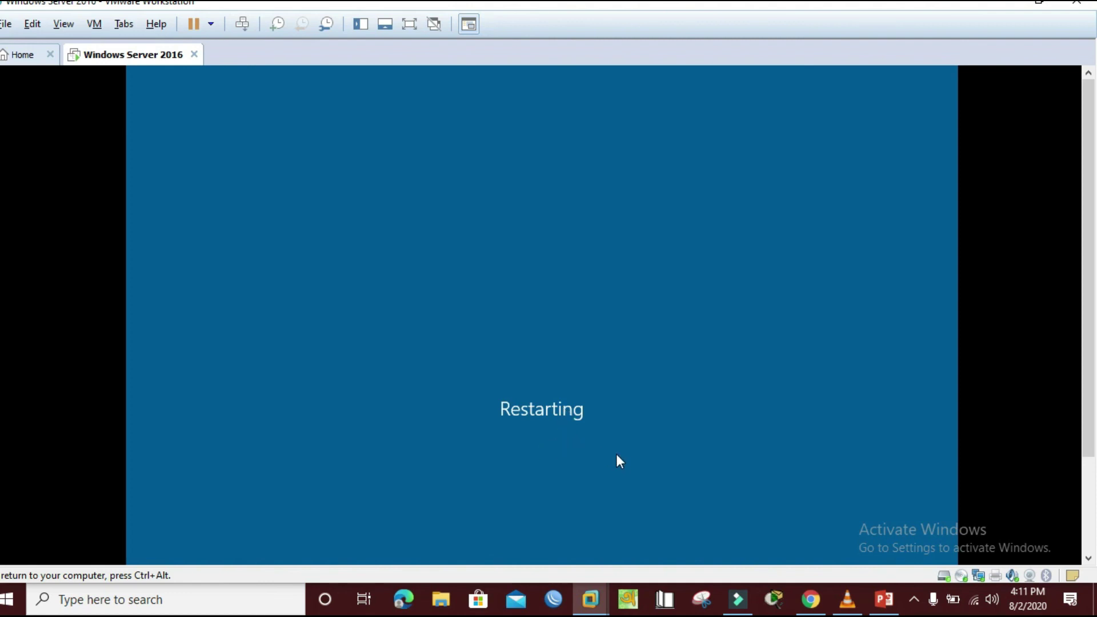
- Bring up the post-restart sign-in screen and give the virtual machine keyboard focus
click(913, 604)
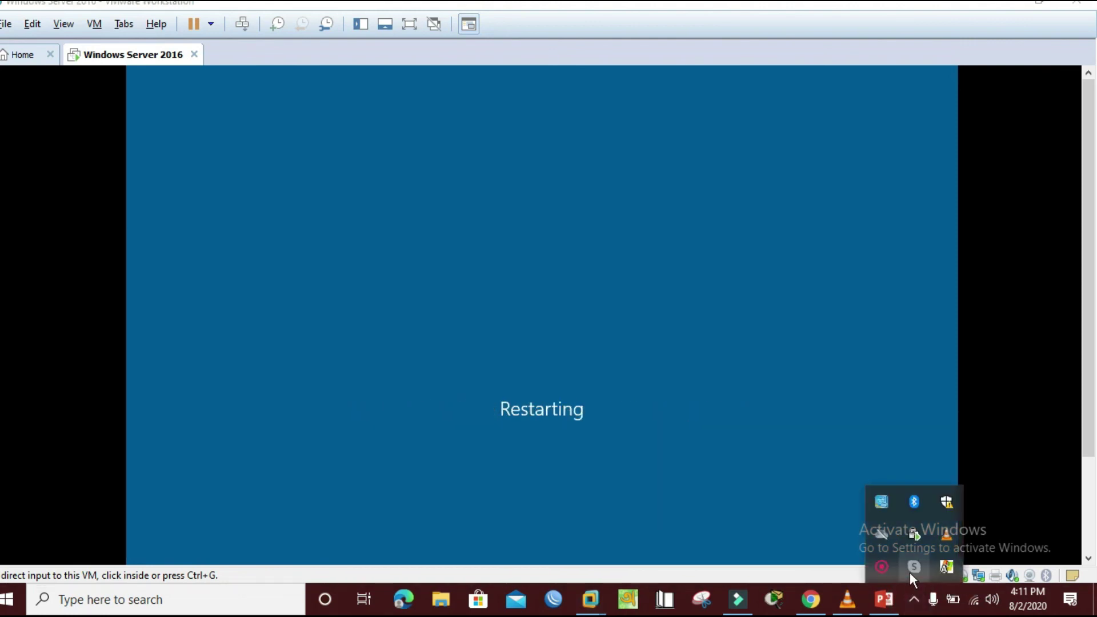
click(880, 563)
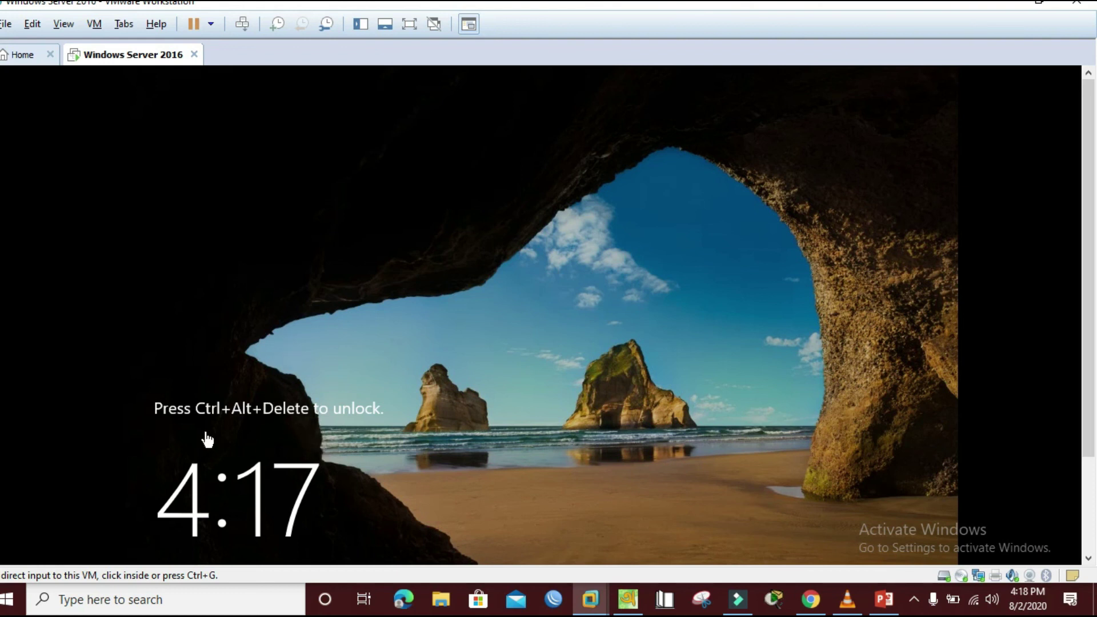
click(243, 24)
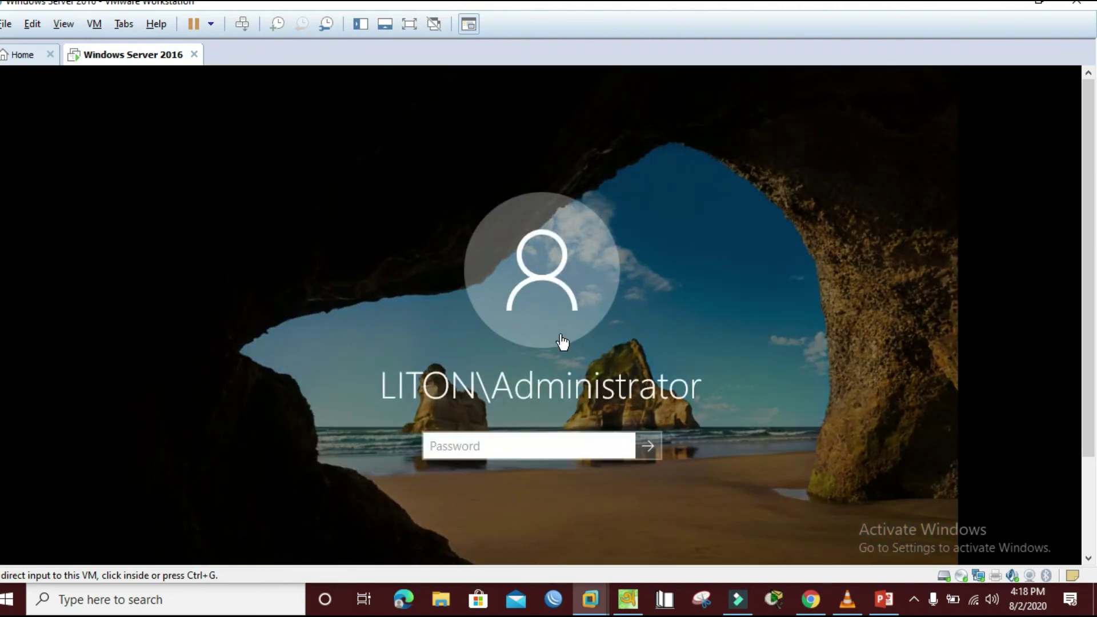
click(475, 453)
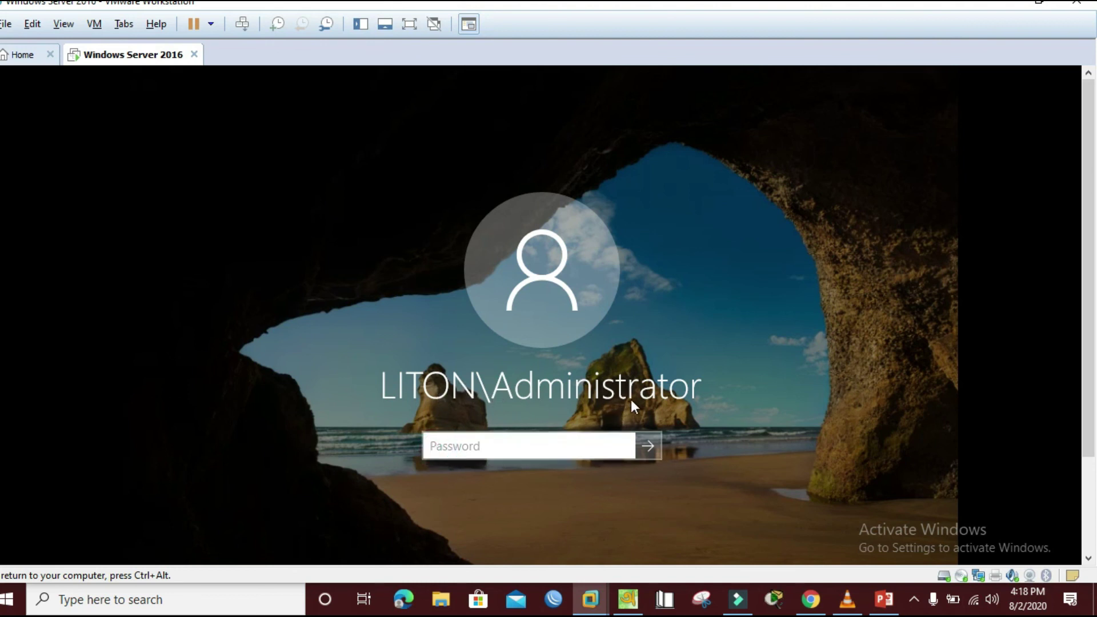
- Enter the LITON domain administrator's password and sign in
click(431, 444)
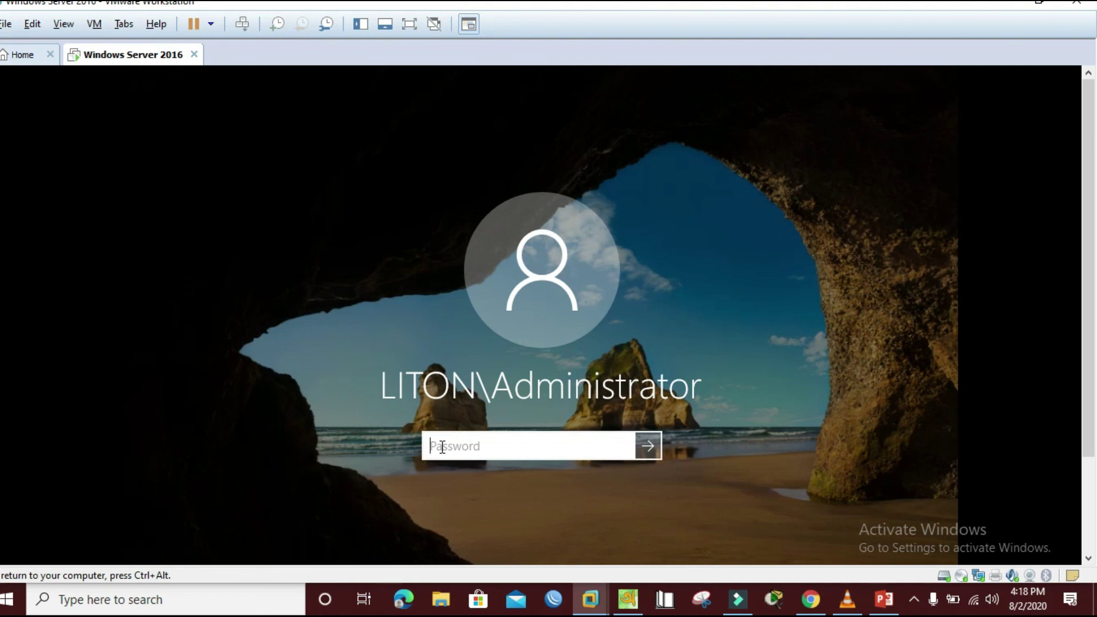
text(••••••••••)
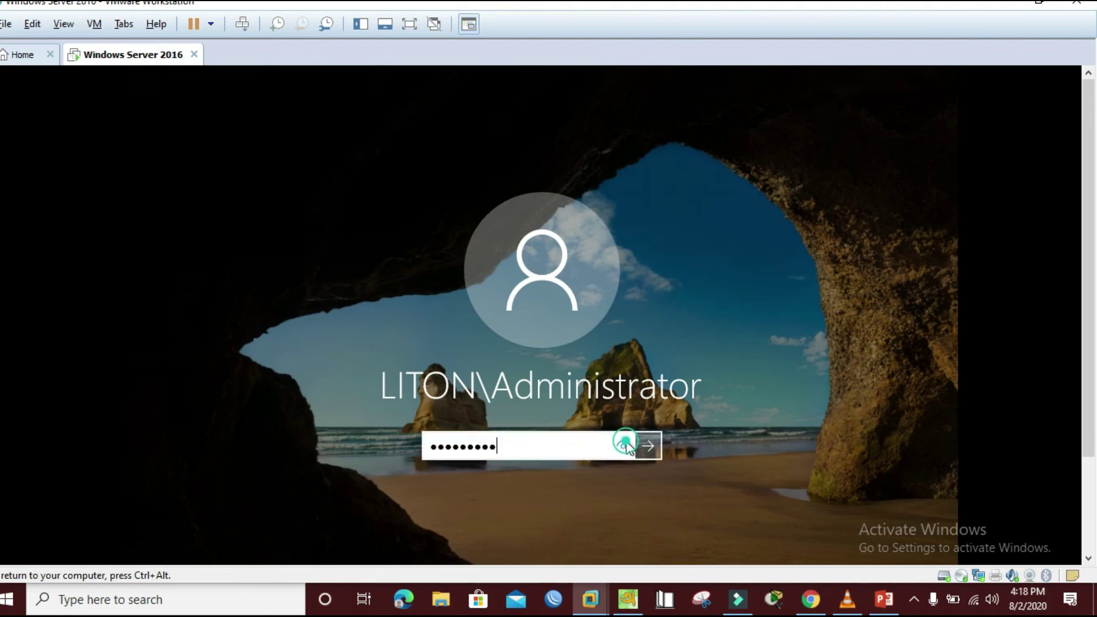
click(647, 448)
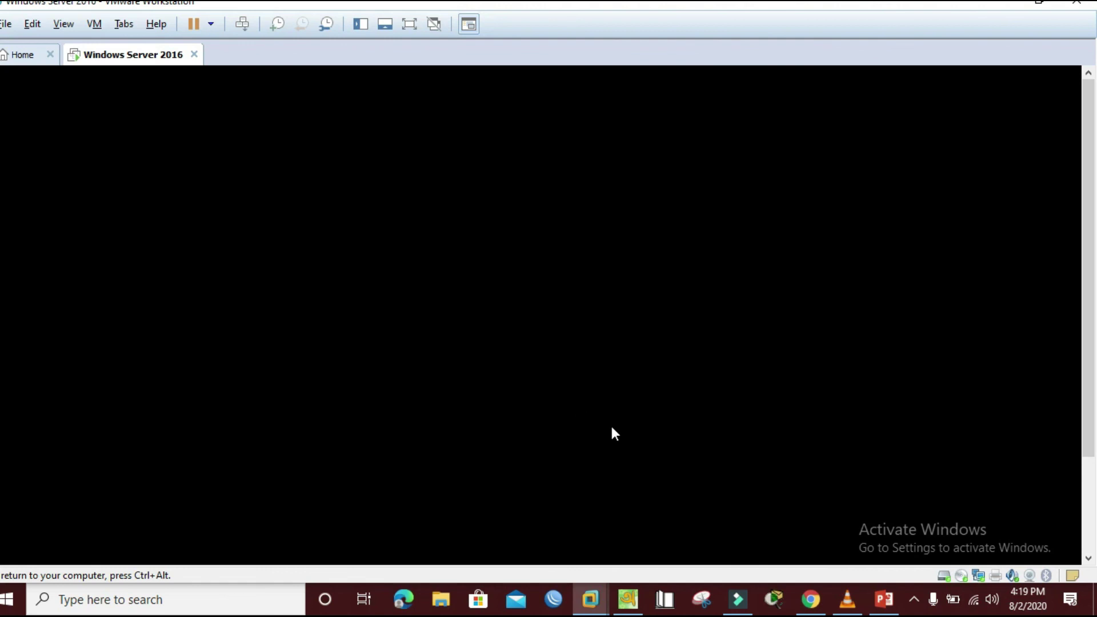
- Return input focus to the virtual machine while the domain desktop loads
click(917, 599)
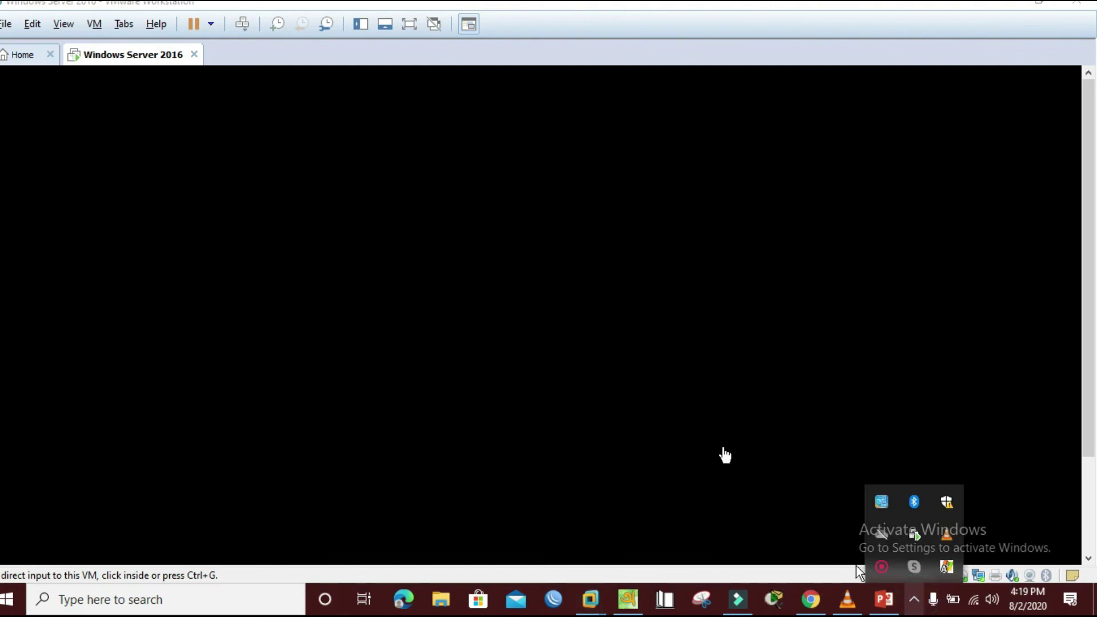
click(691, 385)
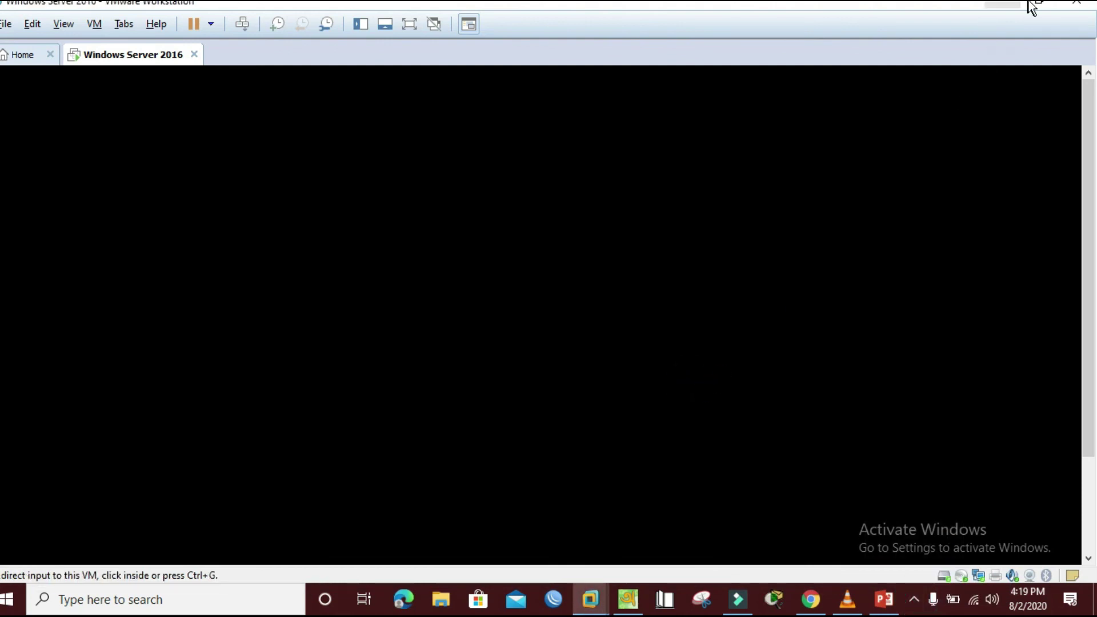